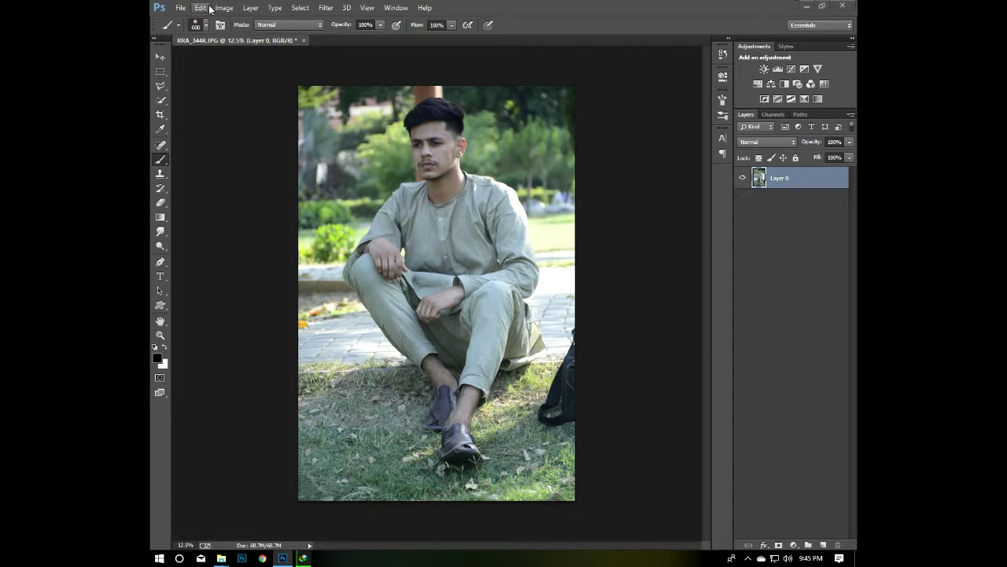
# Apply Shadows/Highlights with Shadows Amount 24% and Highlights left at 0%
pyautogui.click(225, 7)
pyautogui.moveTo(240, 36)
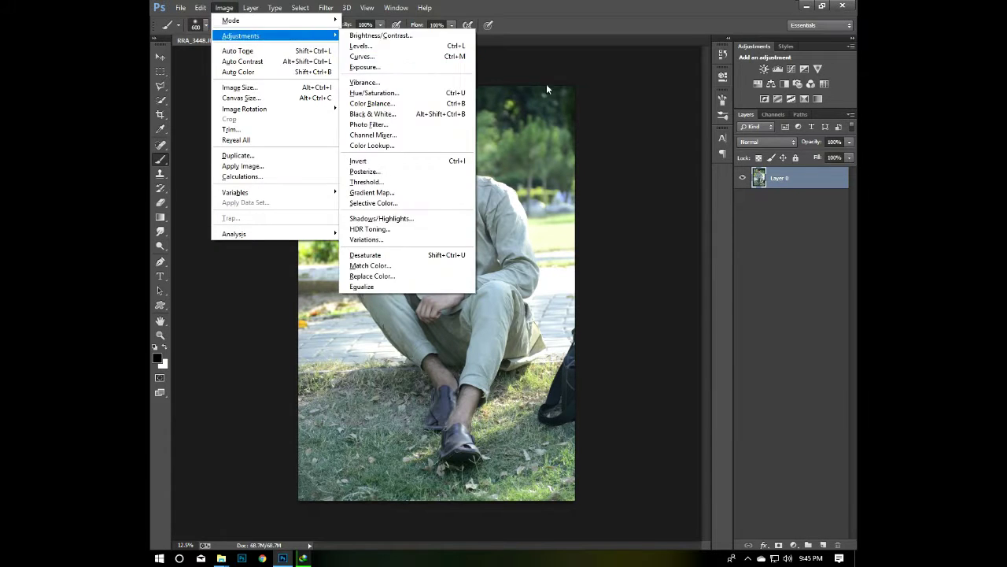
pyautogui.click(370, 221)
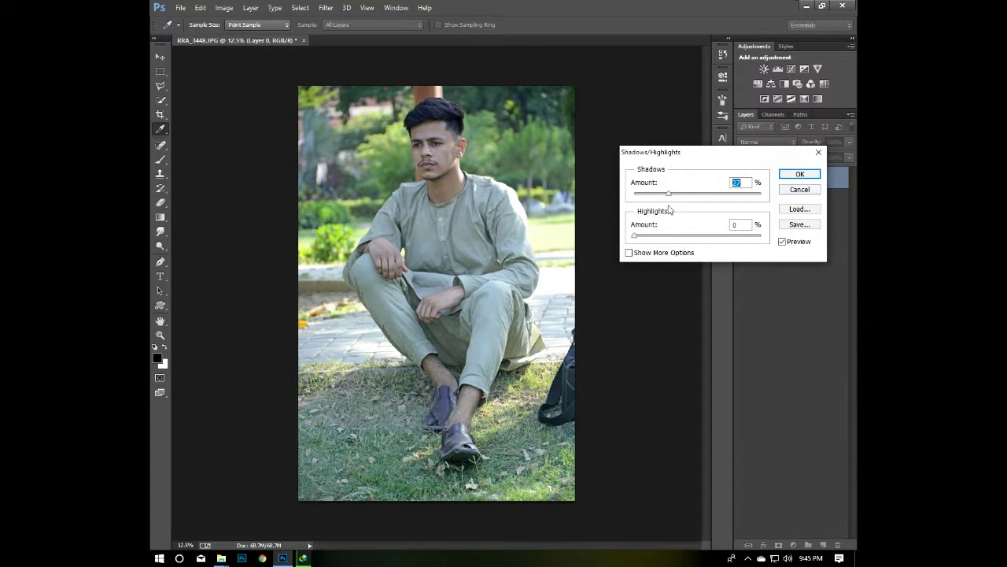
pyautogui.click(634, 236)
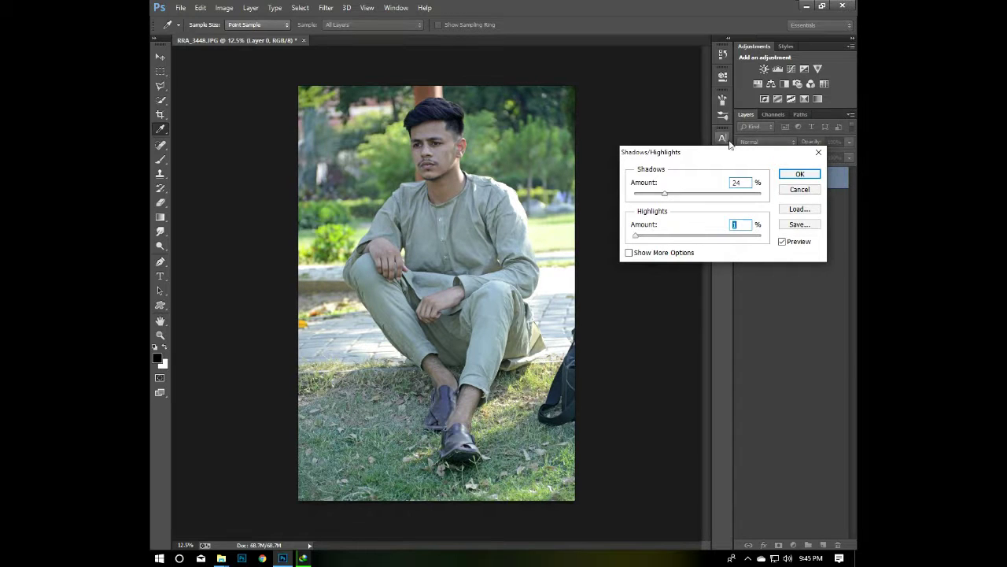
pyautogui.click(793, 172)
# In Camera Raw, warm and brighten the photo: Temperature +8, Highlights -100, Shadows +47
pyautogui.press('b')
pyautogui.click(325, 7)
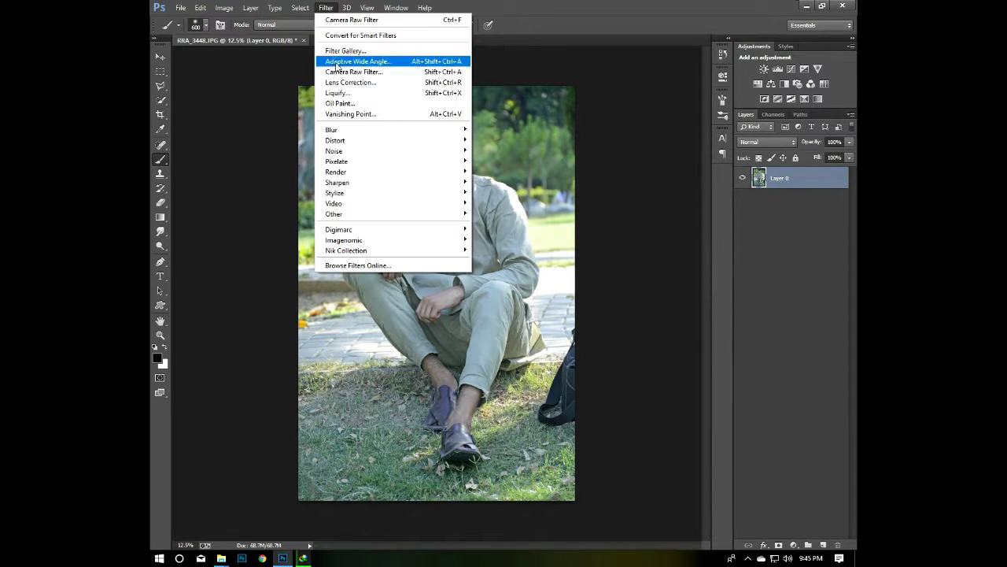
pyautogui.click(341, 72)
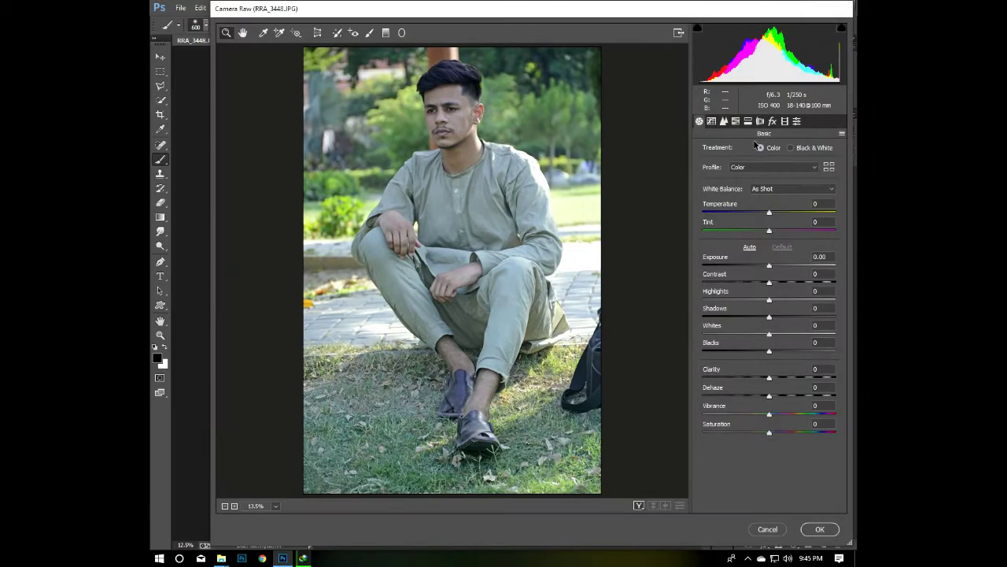
pyautogui.moveTo(769, 213); pyautogui.dragTo(774, 212)
pyautogui.moveTo(769, 265); pyautogui.dragTo(703, 299)
pyautogui.moveTo(769, 317)
pyautogui.mouseDown()
pyautogui.moveTo(800, 317)
pyautogui.moveTo(789, 334)
pyautogui.moveTo(746, 350)
pyautogui.moveTo(785, 334)
pyautogui.mouseUp()
pyautogui.moveTo(769, 378)
pyautogui.mouseDown()
pyautogui.moveTo(778, 378)
pyautogui.moveTo(766, 395)
pyautogui.moveTo(832, 432)
pyautogui.moveTo(756, 448)
pyautogui.mouseUp()
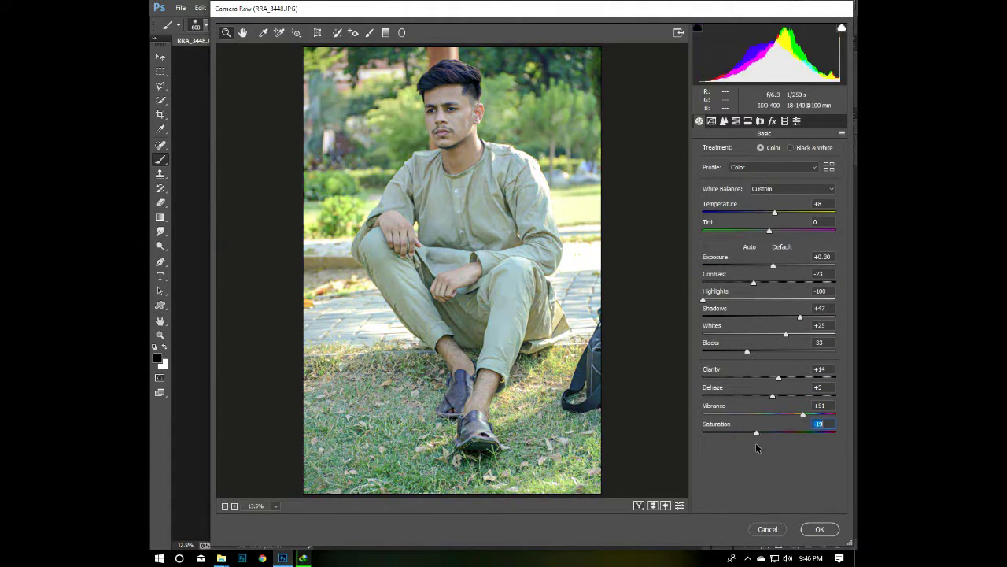
# In HSL, set Greens hue to -100 and boost yellow saturation and luminance, then apply
pyautogui.click(736, 121)
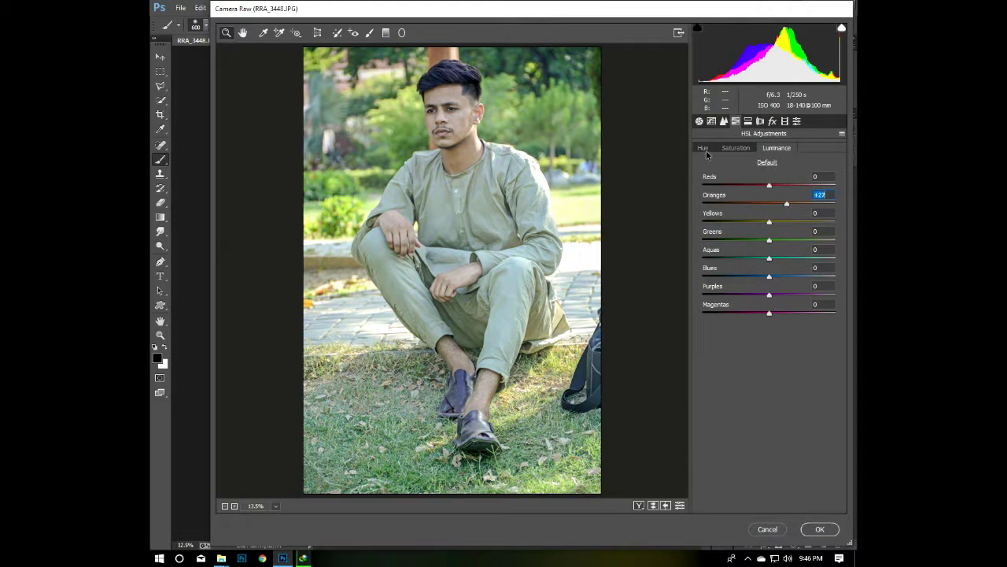
pyautogui.moveTo(767, 243); pyautogui.dragTo(703, 240)
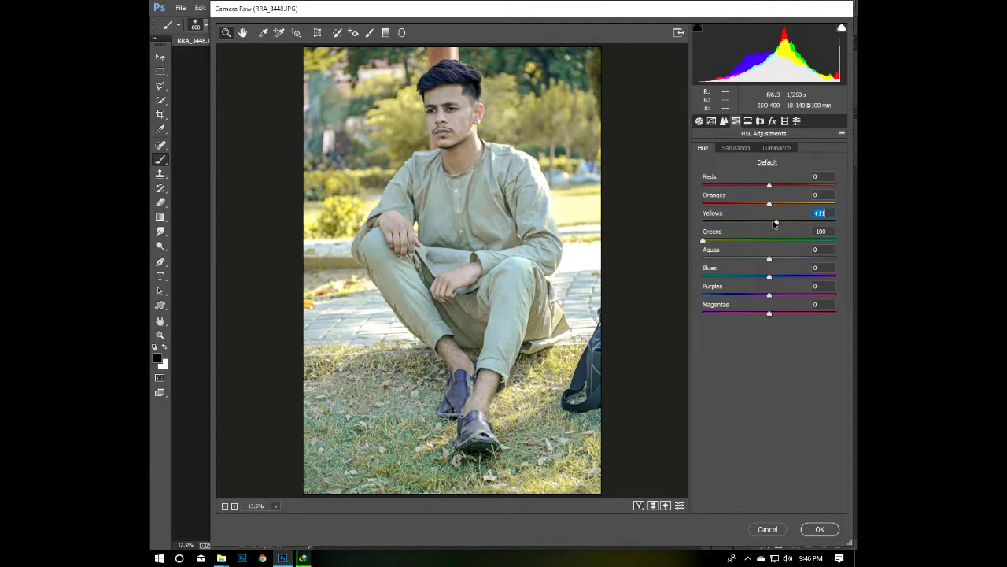
pyautogui.click(735, 147)
pyautogui.moveTo(769, 222)
pyautogui.mouseDown()
pyautogui.moveTo(808, 222)
pyautogui.moveTo(844, 249)
pyautogui.mouseUp()
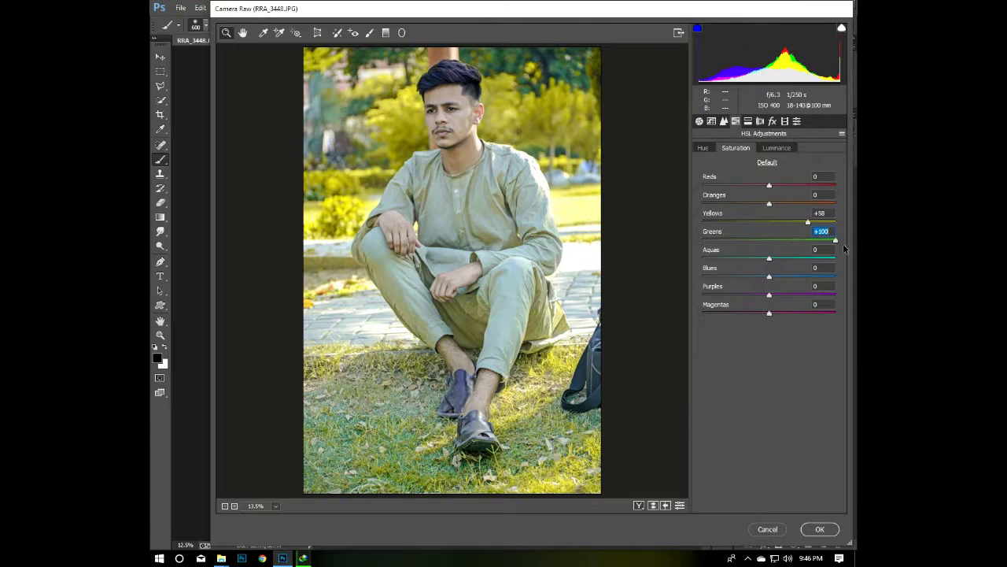
pyautogui.click(777, 148)
pyautogui.moveTo(768, 222)
pyautogui.mouseDown()
pyautogui.moveTo(798, 222)
pyautogui.moveTo(771, 199)
pyautogui.mouseUp()
pyautogui.click(736, 148)
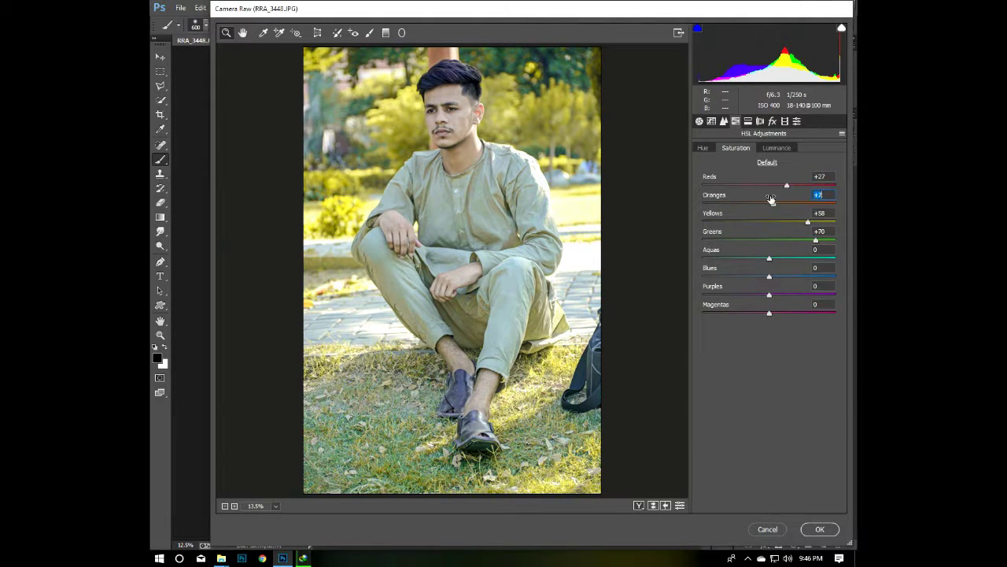
pyautogui.click(820, 531)
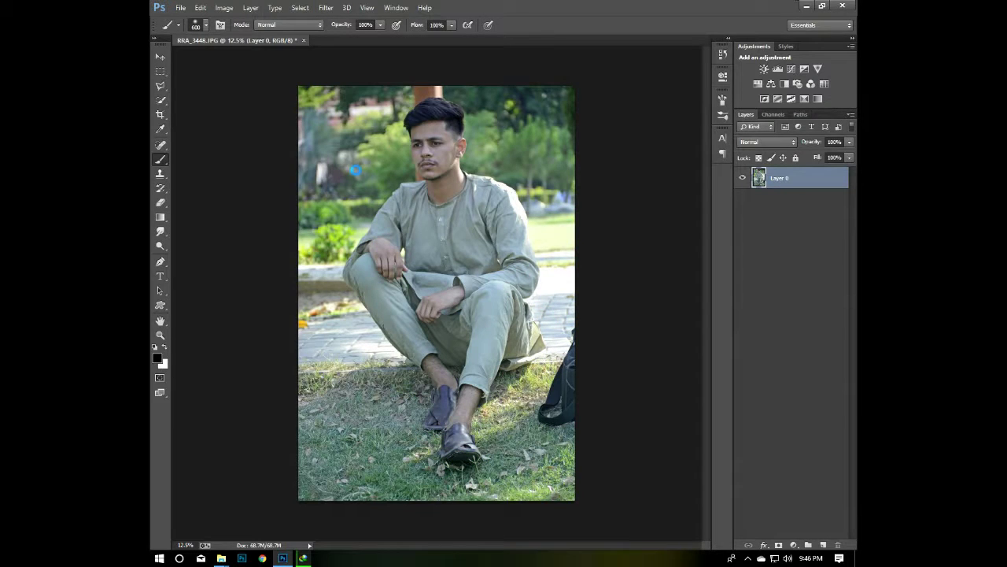
# Repeat the yellow grade, then undo it as too strong
pyautogui.click(326, 7)
pyautogui.press('Escape')
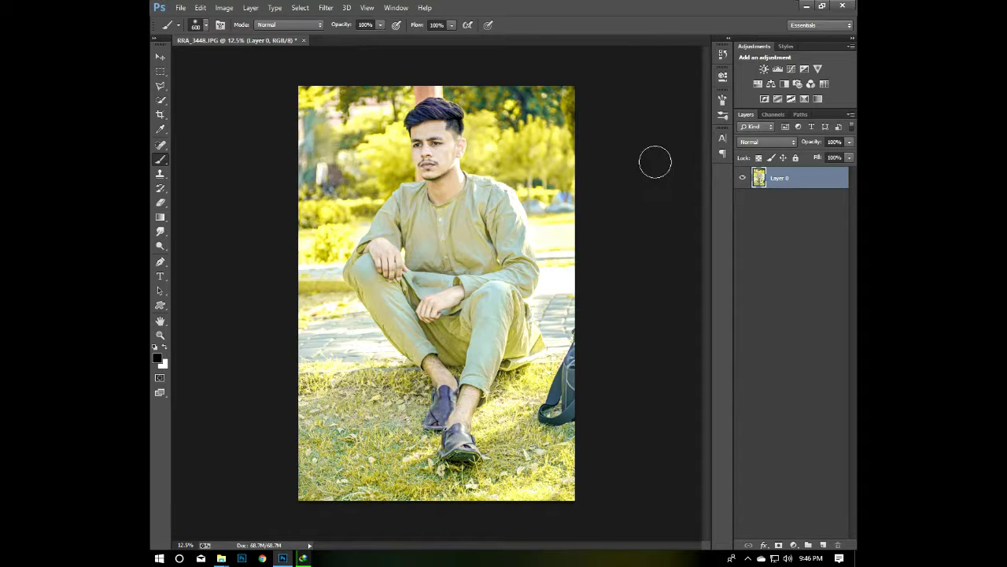
pyautogui.hotkey('ctrl', 'z')
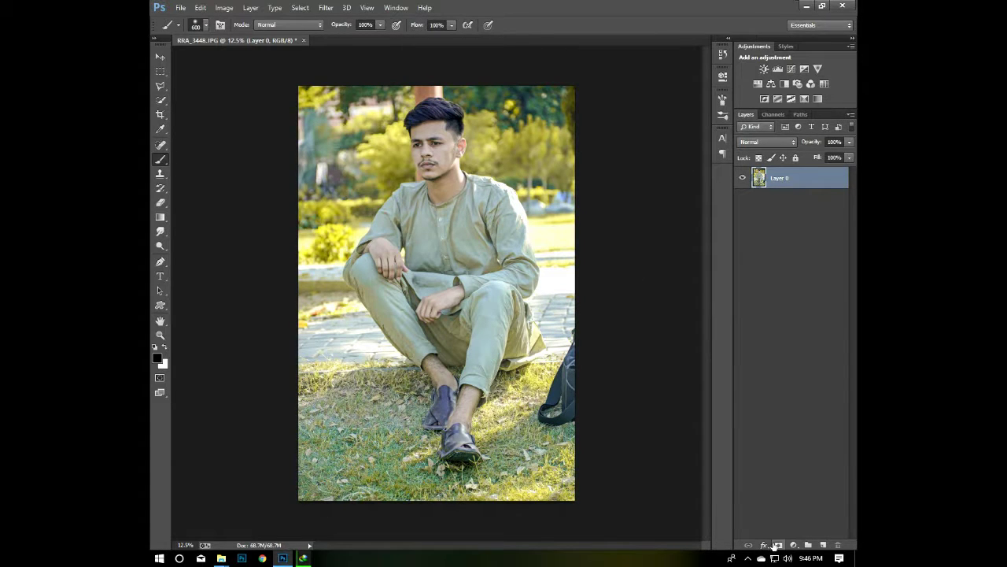
# Try a layer mask painted over the man's legs, then undo the stroke and the mask
pyautogui.click(777, 544)
pyautogui.moveTo(480, 378); pyautogui.dragTo(441, 314)
pyautogui.hotkey('ctrl', 'z')
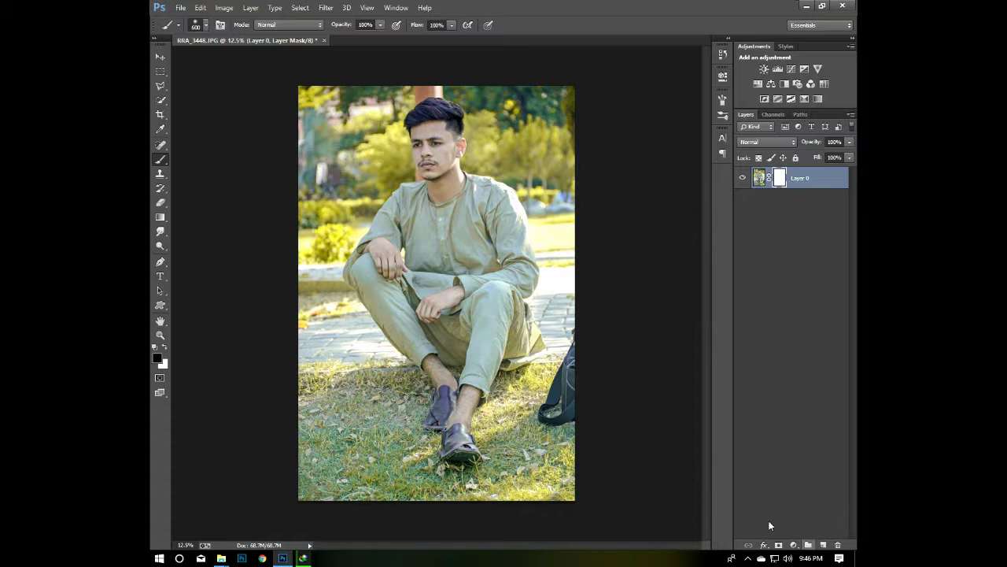
pyautogui.hotkey('ctrl', 'z')
pyautogui.hotkey('ctrl', 'alt', 'z')
pyautogui.hotkey('ctrl', 'alt', 'z')
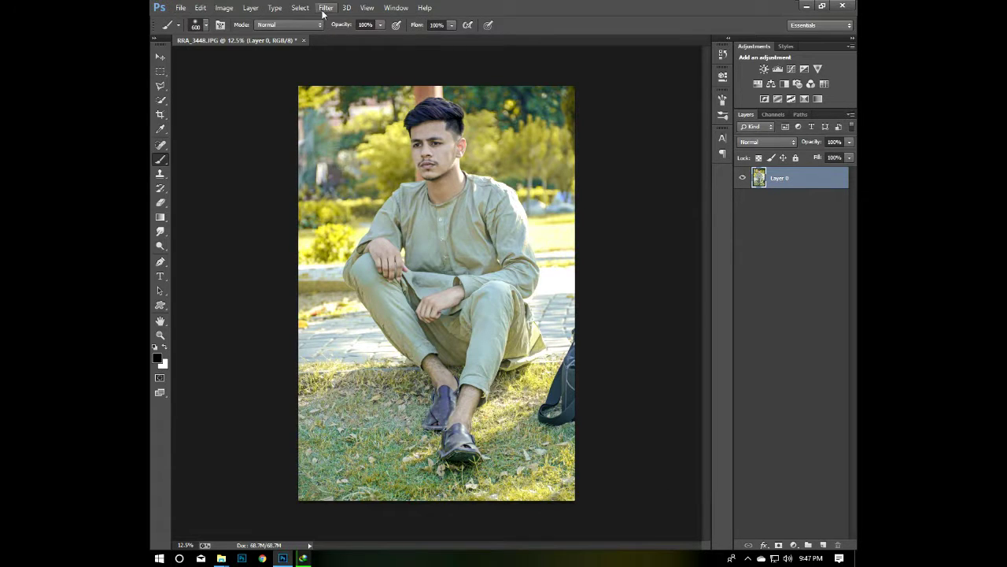
# Reopen Camera Raw and set Temperature -6 and Exposure +0.30
pyautogui.click(325, 8)
pyautogui.click(415, 68)
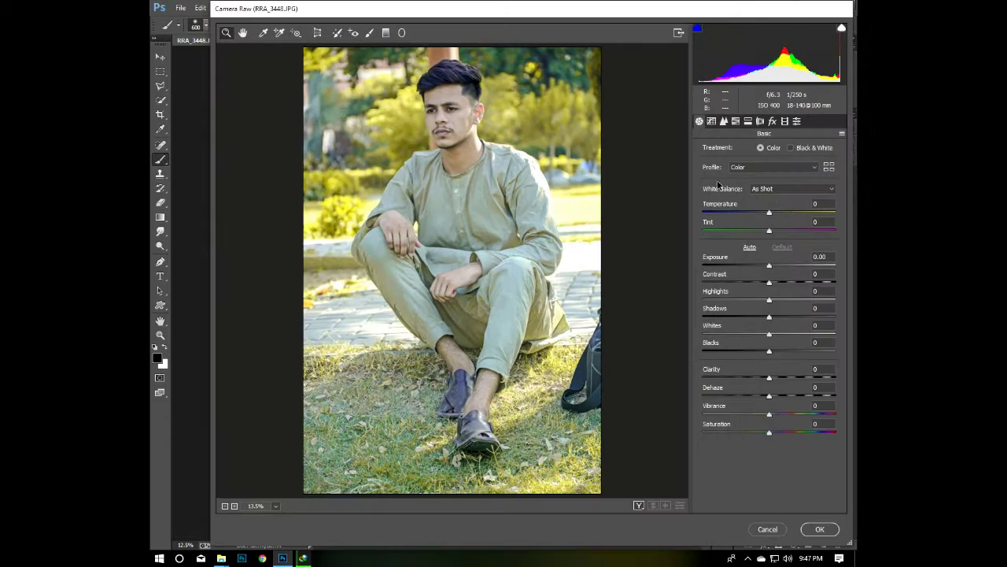
pyautogui.moveTo(769, 213); pyautogui.dragTo(765, 213)
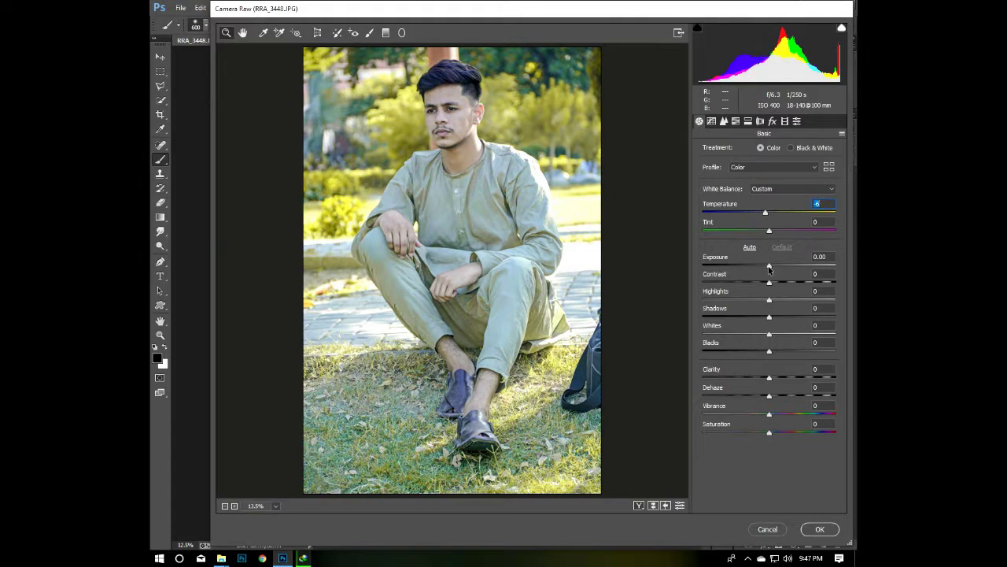
pyautogui.moveTo(769, 266); pyautogui.dragTo(772, 267)
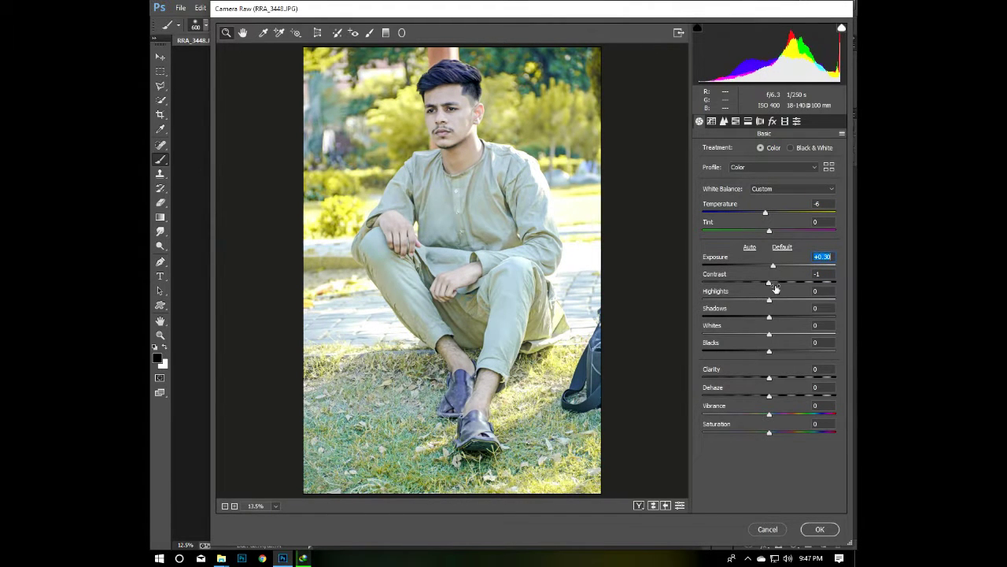
# Set Greens hue -100, Yellows/Greens saturation +43/+44, and brighten the Yellows luminance
pyautogui.click(736, 120)
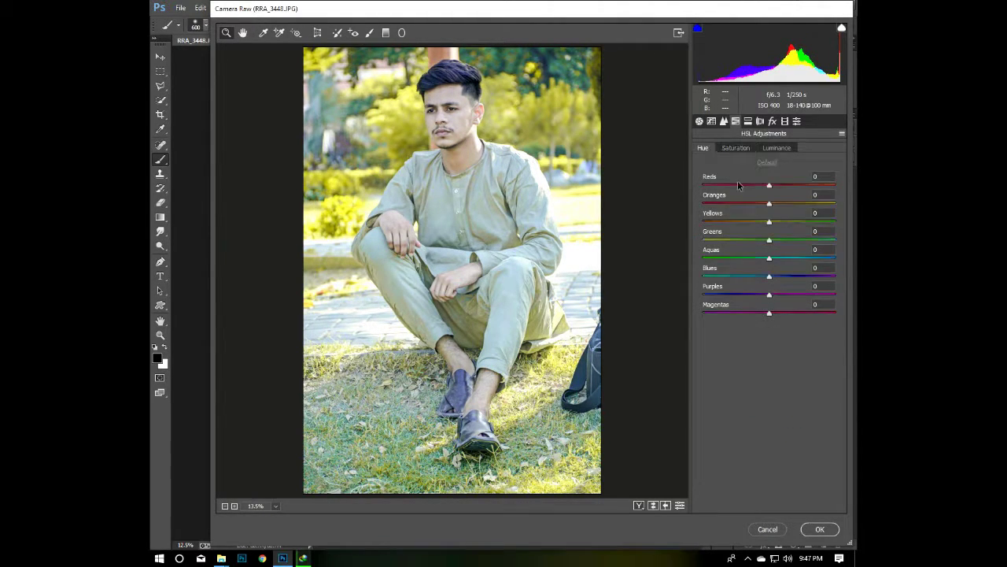
pyautogui.moveTo(752, 241); pyautogui.dragTo(692, 244)
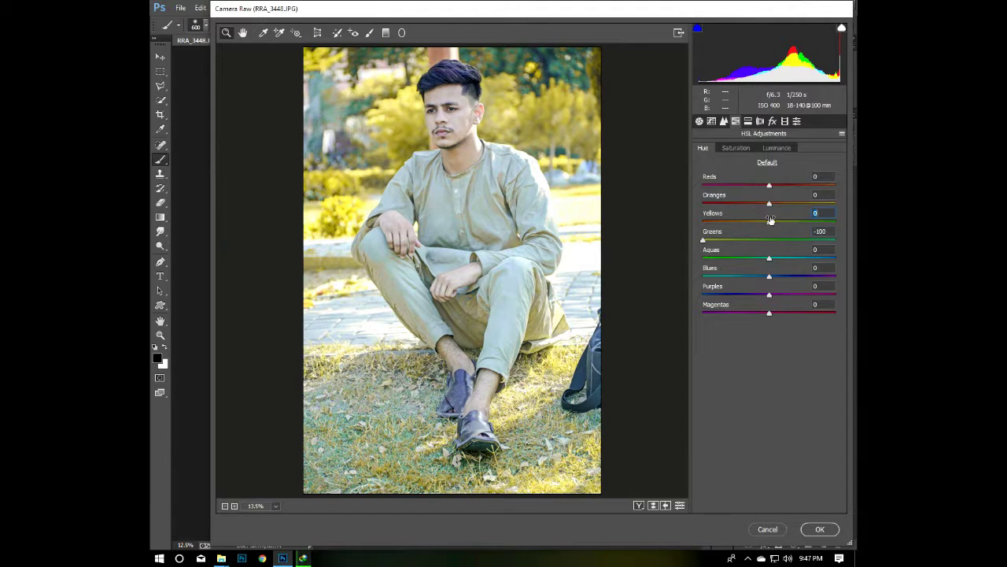
pyautogui.click(736, 147)
pyautogui.moveTo(770, 240)
pyautogui.mouseDown()
pyautogui.moveTo(798, 240)
pyautogui.moveTo(803, 222)
pyautogui.moveTo(790, 221)
pyautogui.mouseUp()
pyautogui.click(777, 148)
# Add a Selective Color layer with Yellows Cyan -46, Magenta -24, Black -90
pyautogui.click(819, 529)
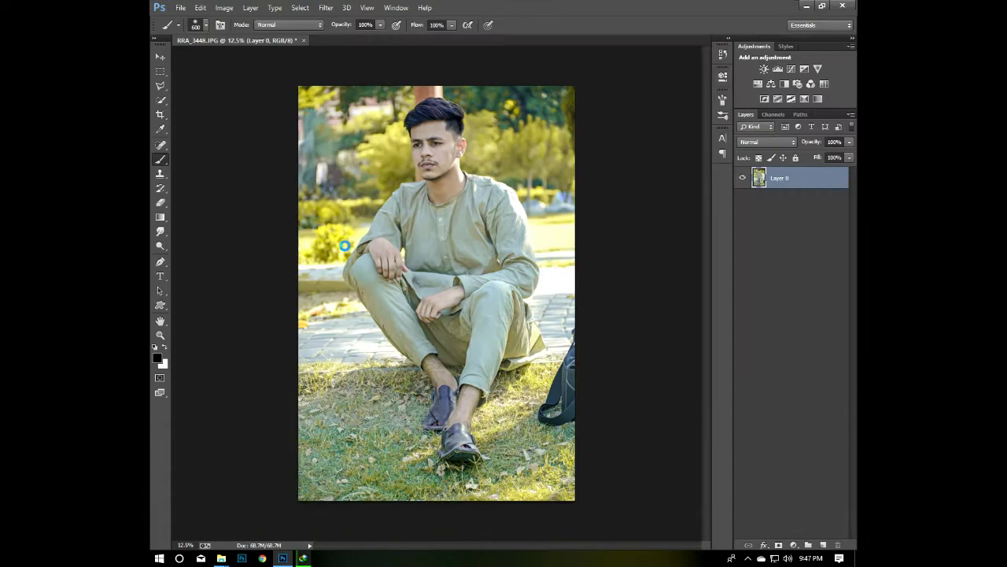
pyautogui.click(817, 98)
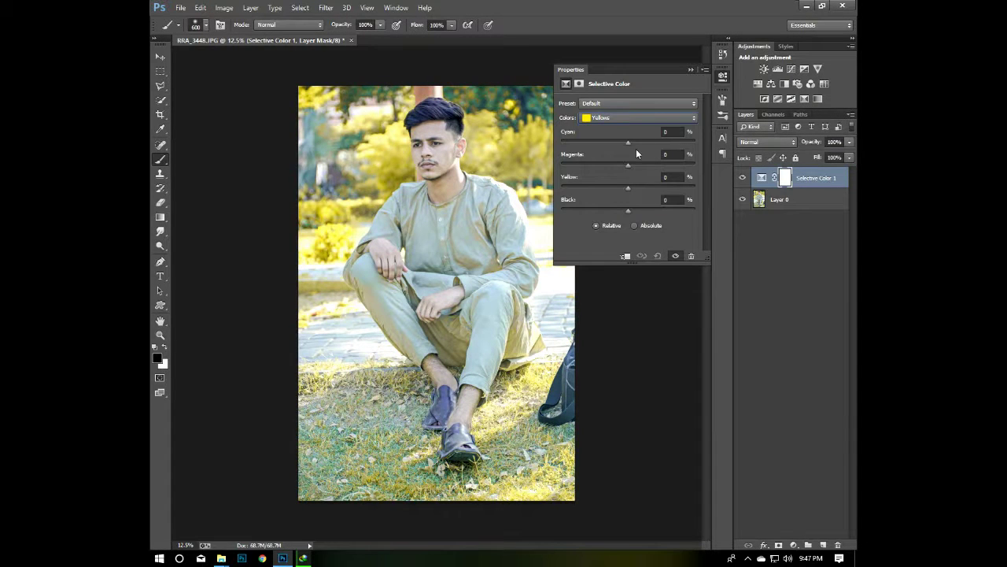
pyautogui.moveTo(628, 143)
pyautogui.mouseDown()
pyautogui.moveTo(597, 142)
pyautogui.moveTo(608, 164)
pyautogui.mouseUp()
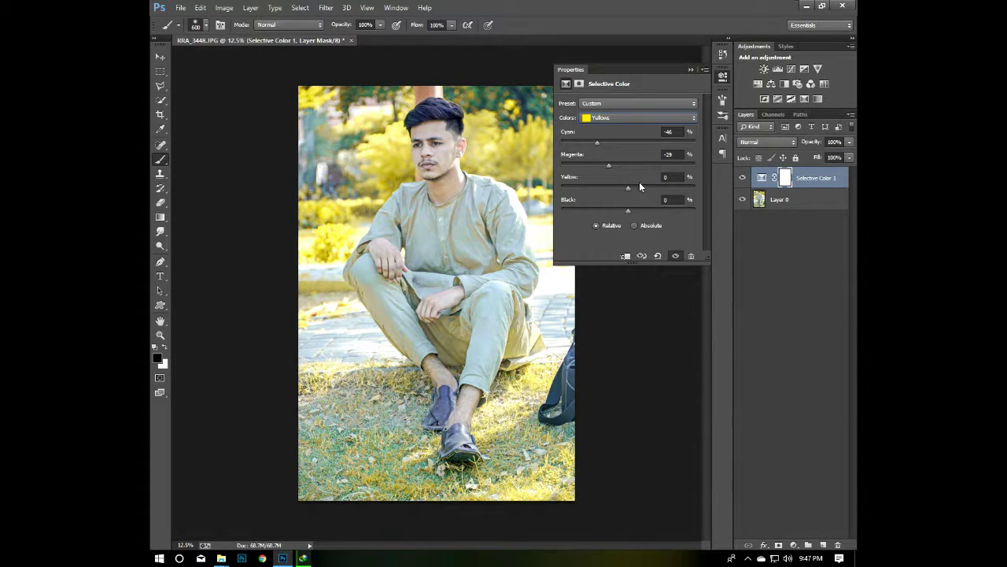
pyautogui.moveTo(631, 210); pyautogui.dragTo(601, 217)
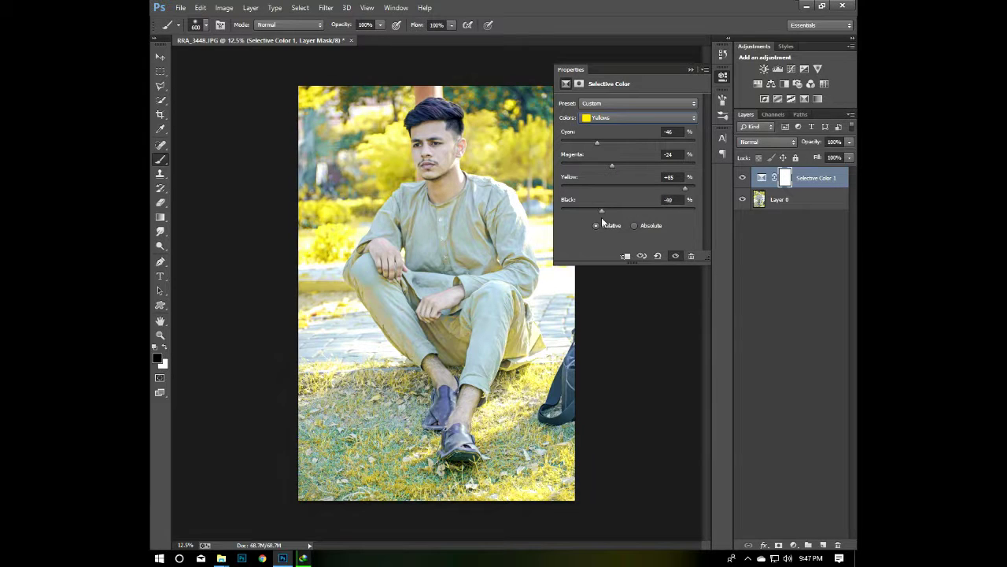
pyautogui.click(691, 69)
# Paint the Selective Color mask off the man's knees, legs, chest and face
pyautogui.moveTo(447, 317); pyautogui.dragTo(453, 338)
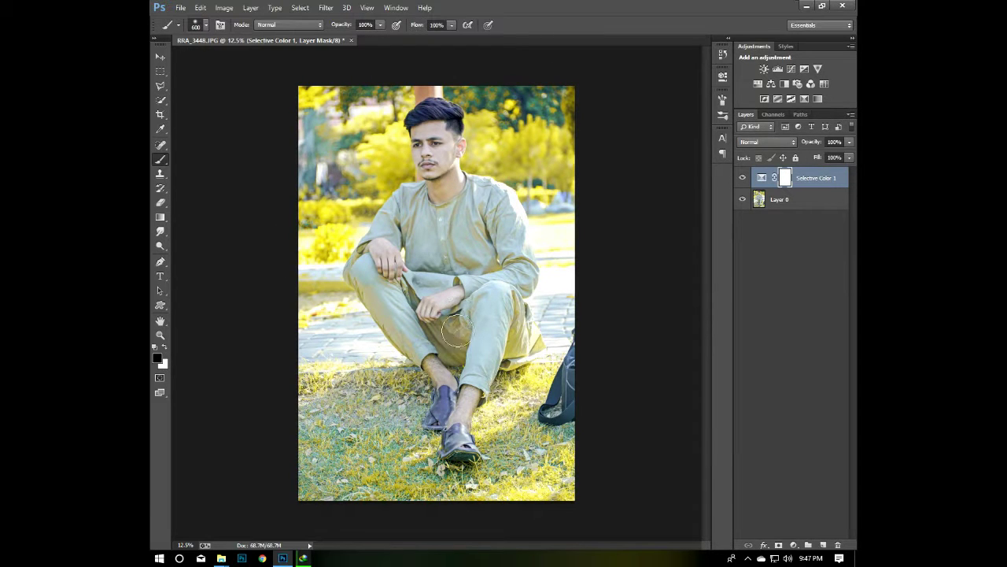
pyautogui.moveTo(496, 314); pyautogui.dragTo(526, 339)
pyautogui.moveTo(479, 252); pyautogui.dragTo(469, 370)
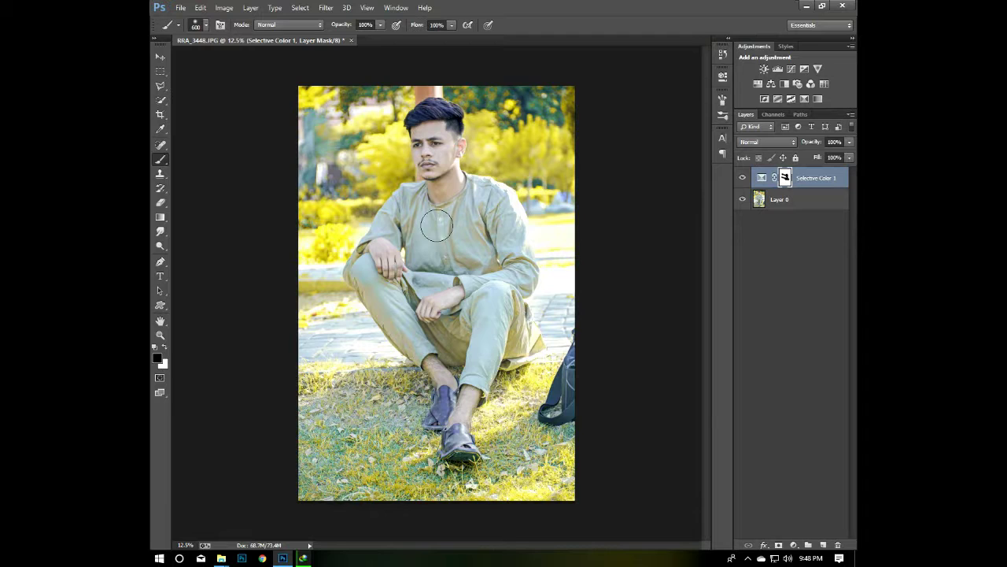
pyautogui.moveTo(436, 226); pyautogui.dragTo(418, 206)
# Flatten, then add Selective Color Yellows (Magenta +5, Yellow +55, Black -24) masked off the man
pyautogui.rightClick(802, 197)
pyautogui.click(687, 401)
pyautogui.click(805, 98)
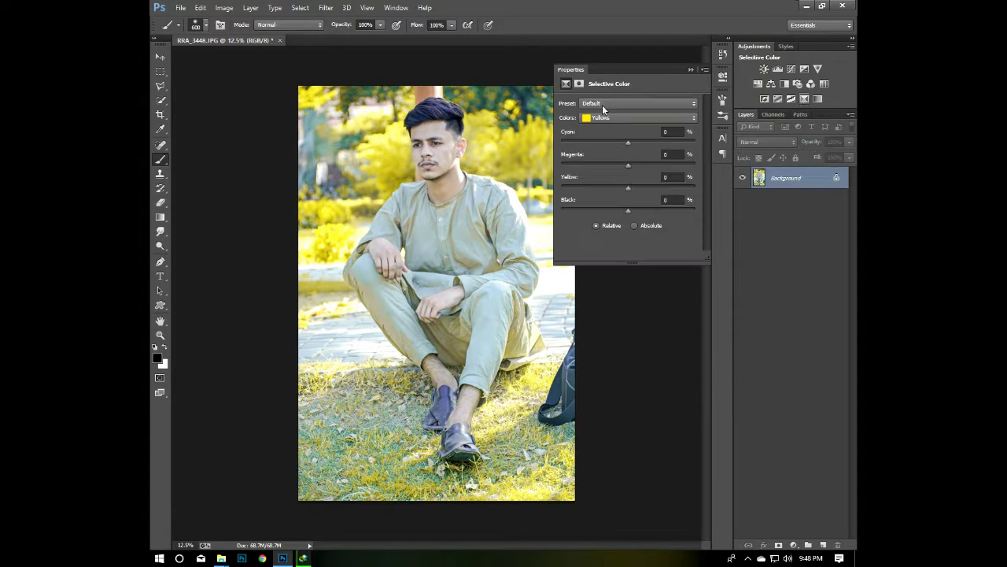
pyautogui.moveTo(623, 165); pyautogui.dragTo(665, 188)
pyautogui.moveTo(627, 211); pyautogui.dragTo(613, 212)
pyautogui.click(691, 69)
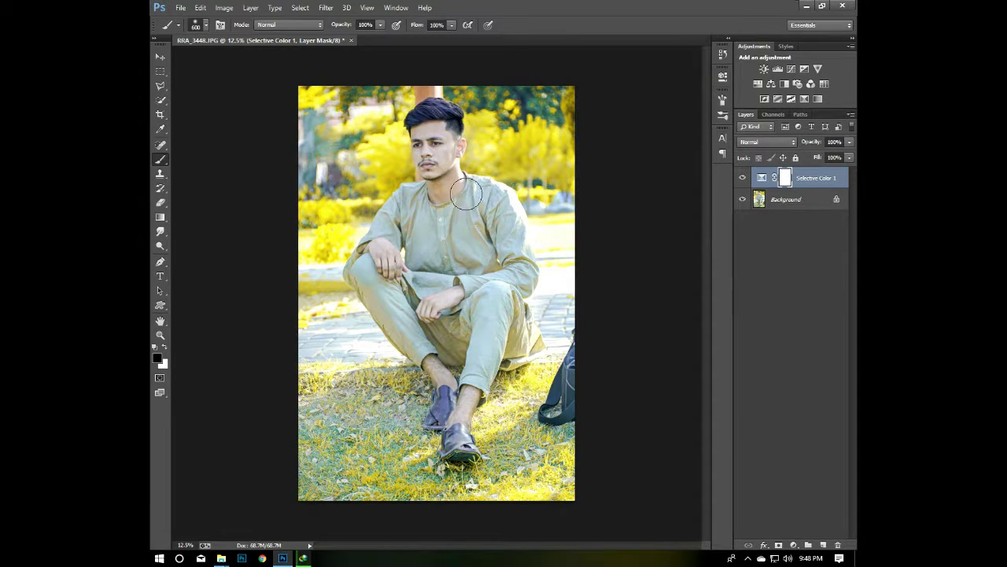
pyautogui.moveTo(451, 241); pyautogui.dragTo(440, 190)
# Flatten the image and add Selective Color, adjusting the Reds (Magenta +17, Black +23)
pyautogui.rightClick(797, 203)
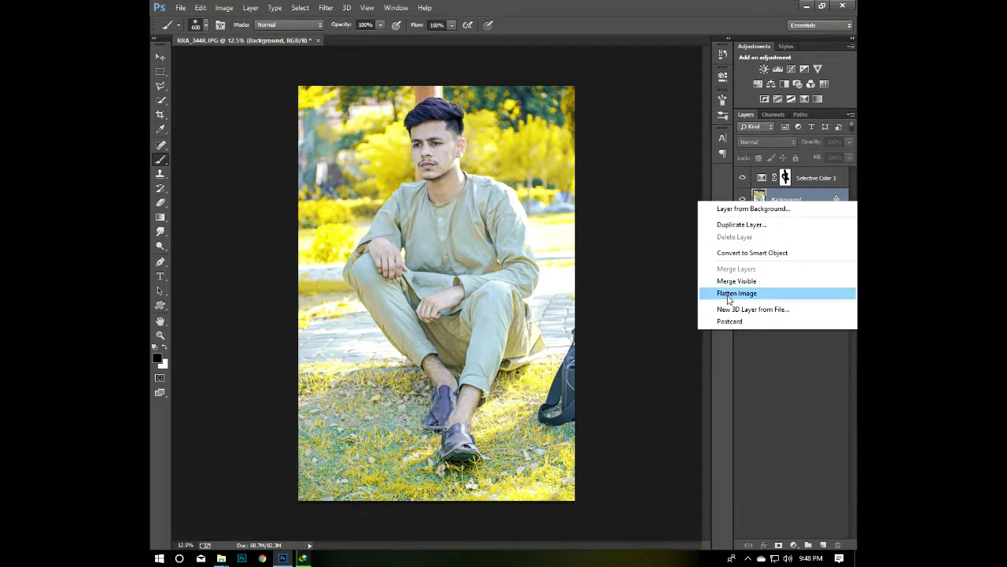
pyautogui.click(779, 292)
pyautogui.click(818, 99)
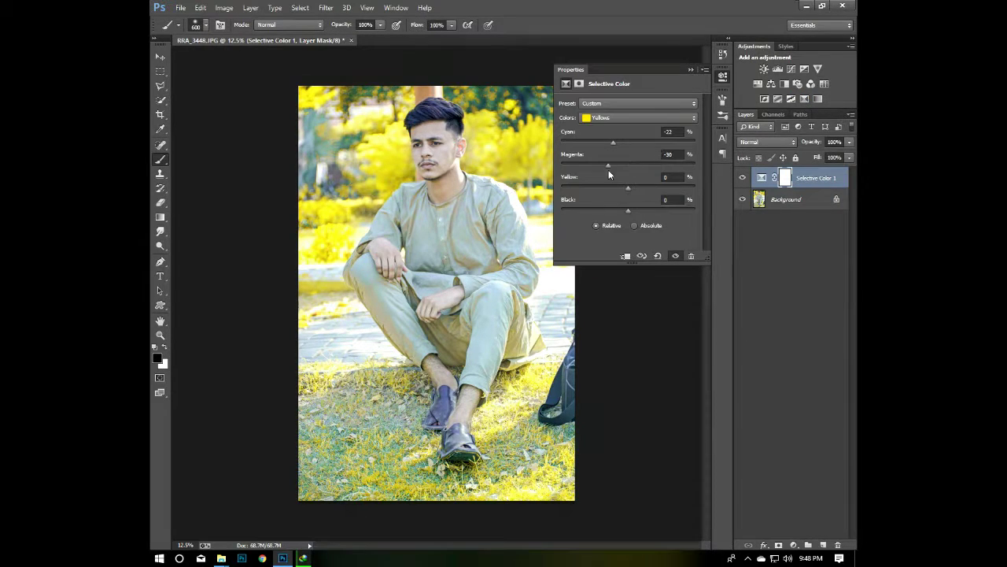
pyautogui.click(637, 117)
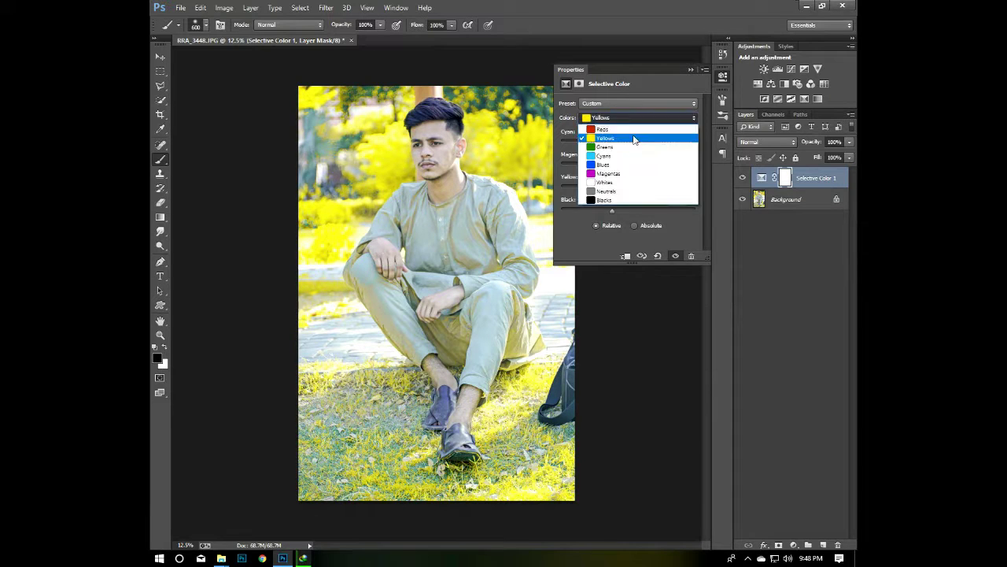
pyautogui.moveTo(628, 143); pyautogui.dragTo(602, 145)
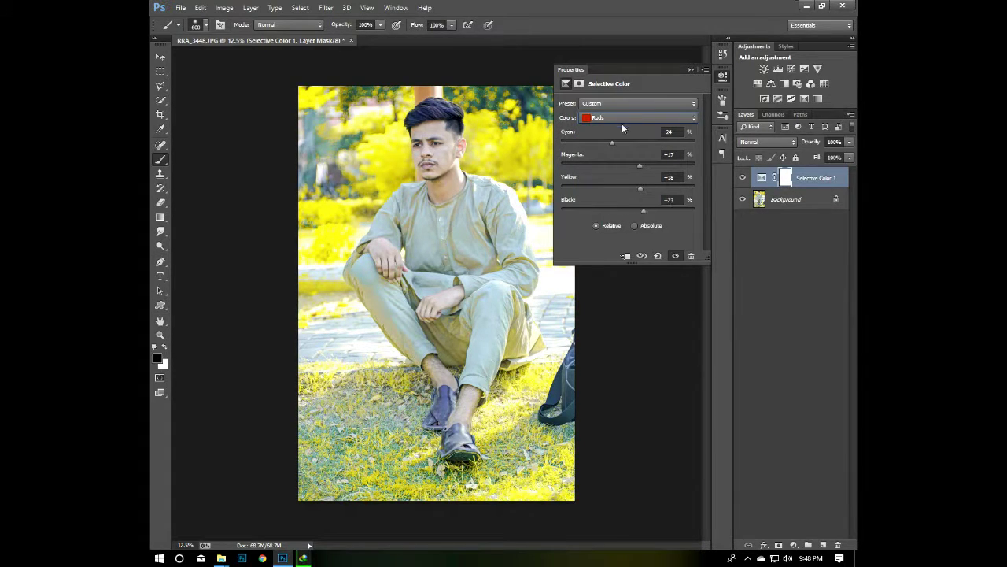
# Set the Selective Color Blacks range to Cyan -31 and Black -24
pyautogui.click(621, 117)
pyautogui.click(617, 199)
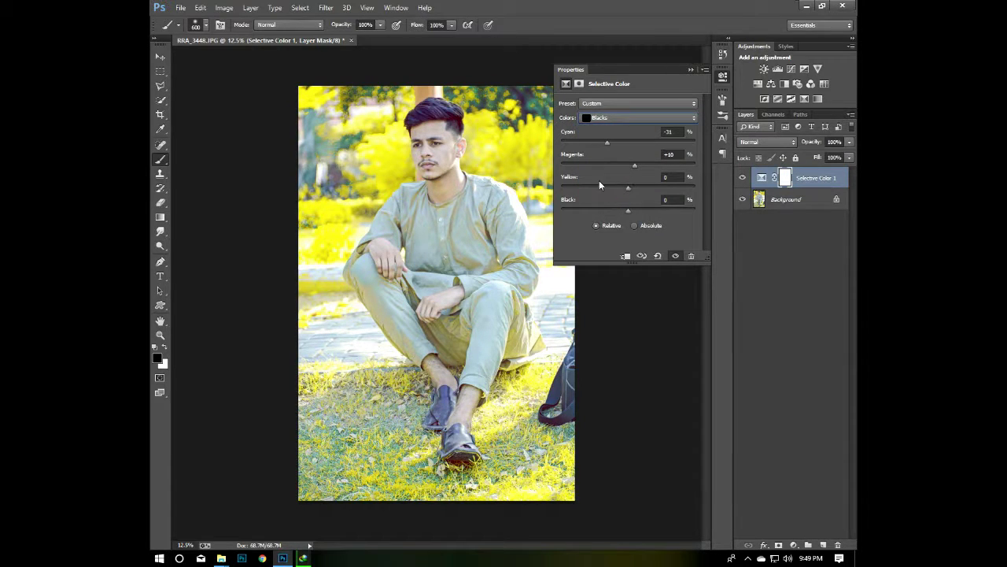
pyautogui.moveTo(627, 209)
pyautogui.mouseDown()
pyautogui.moveTo(612, 212)
pyautogui.moveTo(630, 213)
pyautogui.mouseUp()
pyautogui.click(690, 69)
# Flatten everything into a single Background layer
pyautogui.click(787, 199)
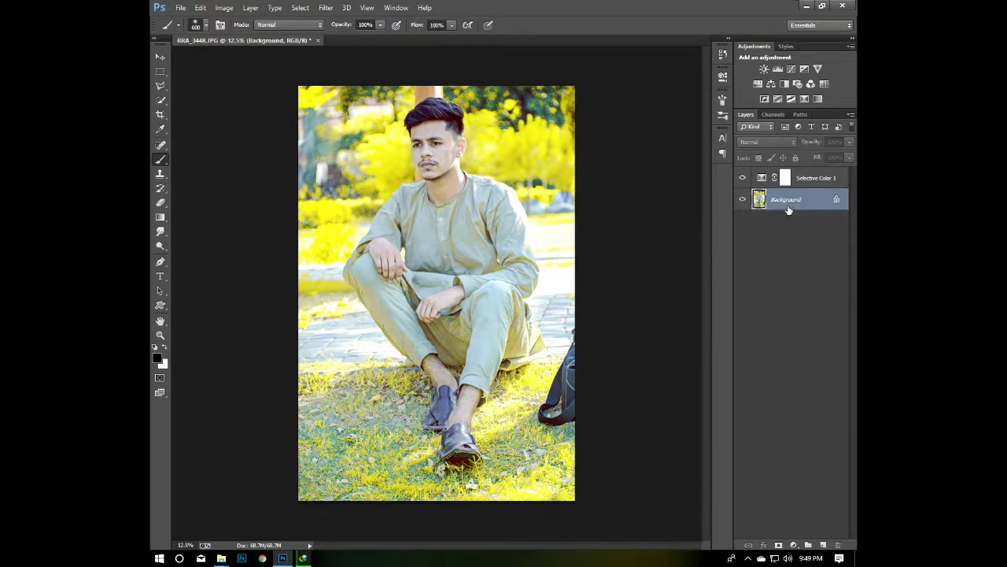
pyautogui.rightClick(786, 202)
pyautogui.click(513, 111)
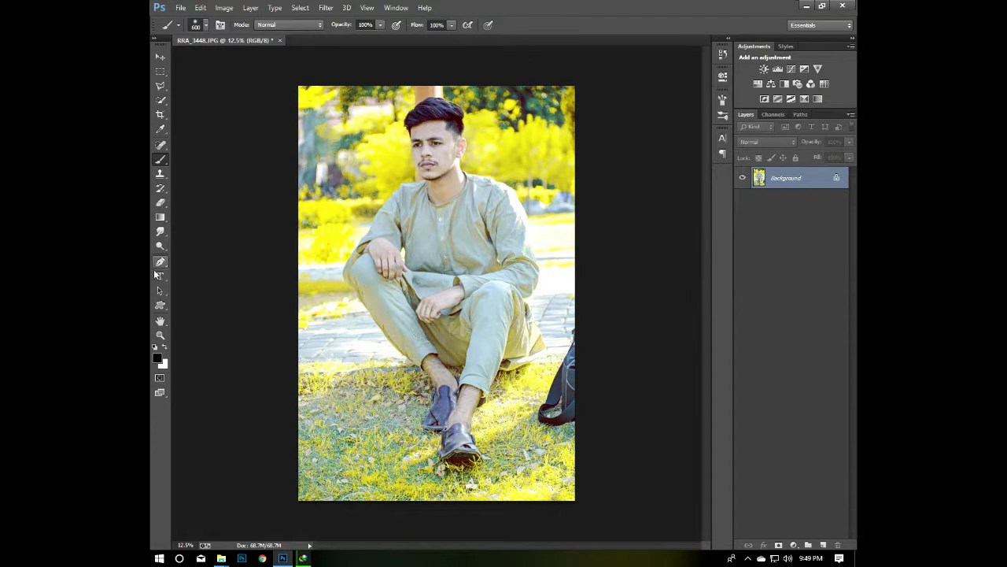
# Set up the Smudge tool with a large soft brush at 20% strength
pyautogui.click(160, 231)
pyautogui.click(201, 24)
pyautogui.scroll(-2, 359, 347)
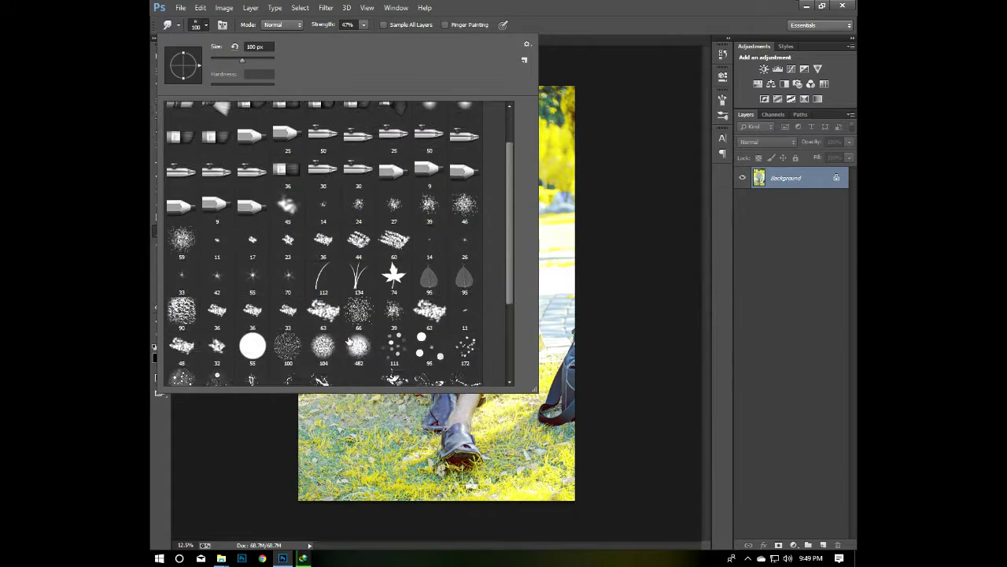
pyautogui.doubleClick(359, 348)
pyautogui.scroll(3, 431, 102)
pyautogui.scroll(2, 431, 102)
pyautogui.press('[')
pyautogui.press('[')
pyautogui.press('[')
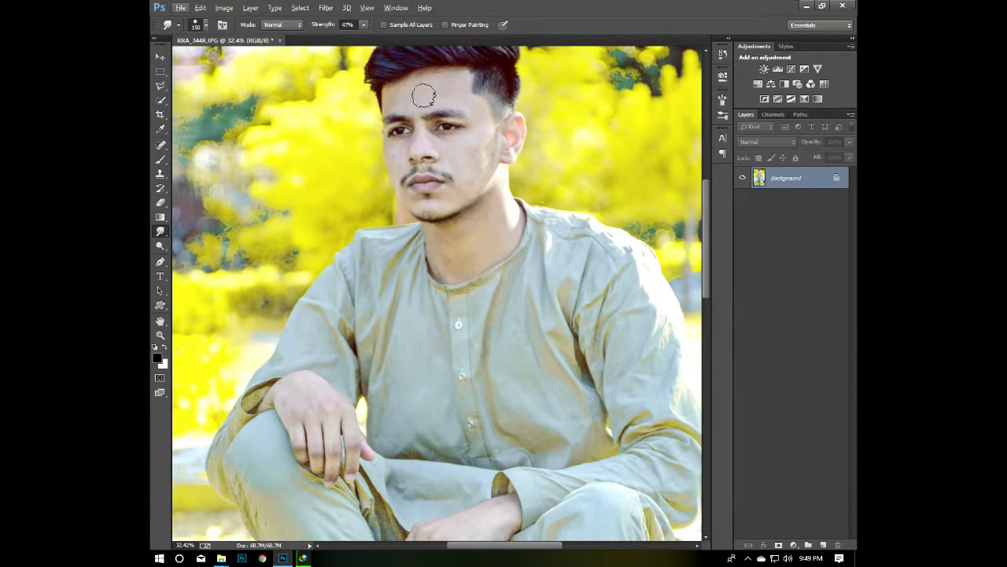
pyautogui.moveTo(418, 142); pyautogui.dragTo(390, 288)
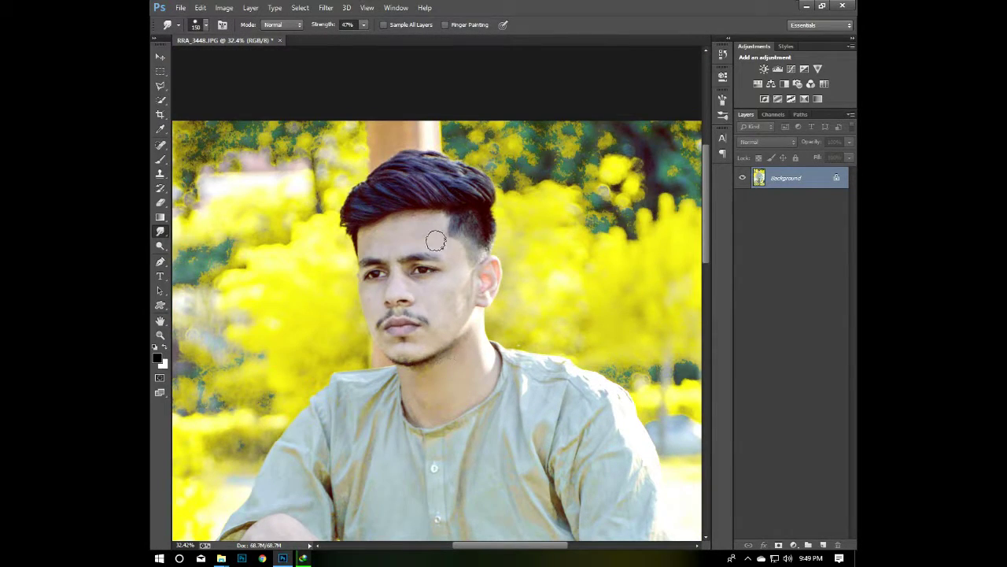
pyautogui.click(351, 27)
pyautogui.write('20')
pyautogui.press('Return')
# Smudge the hairline and the wrist and hand skin smooth with a ~125 px brush
pyautogui.moveTo(367, 237); pyautogui.dragTo(368, 211)
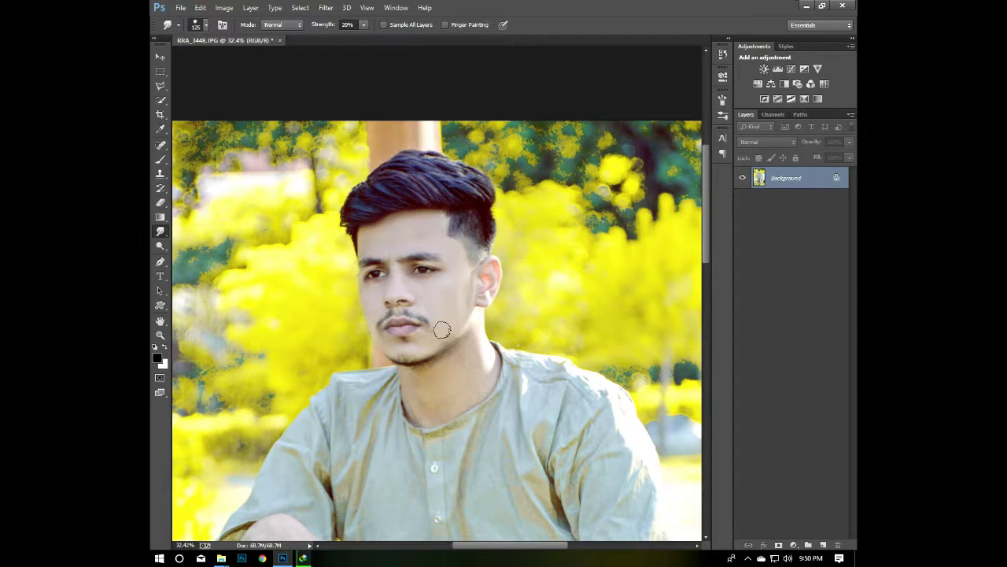
pyautogui.press('[')
pyautogui.press(']')
pyautogui.press(']')
pyautogui.press(']')
pyautogui.press('[')
pyautogui.press('[')
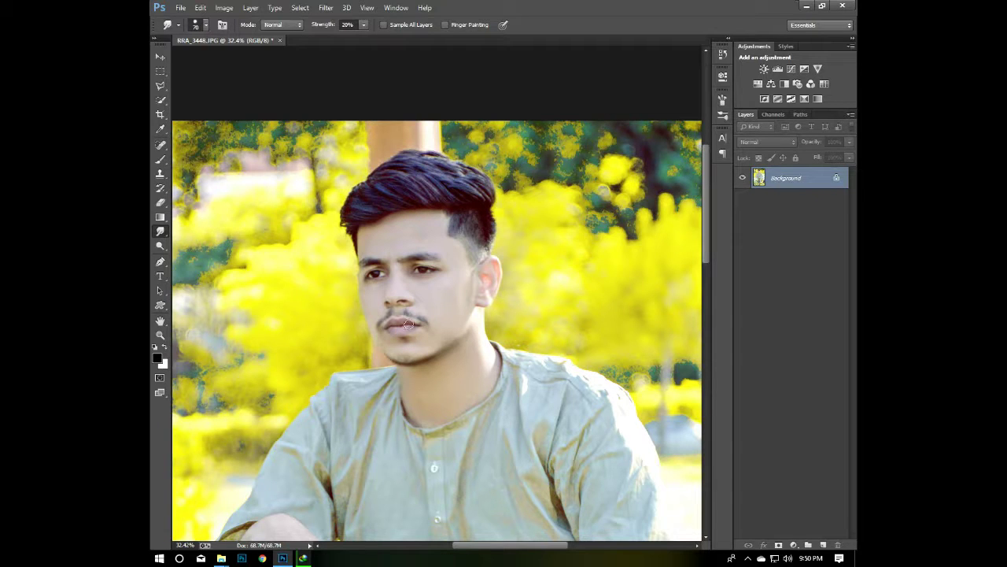
pyautogui.scroll(-3, 394, 292)
pyautogui.scroll(-3, 414, 443)
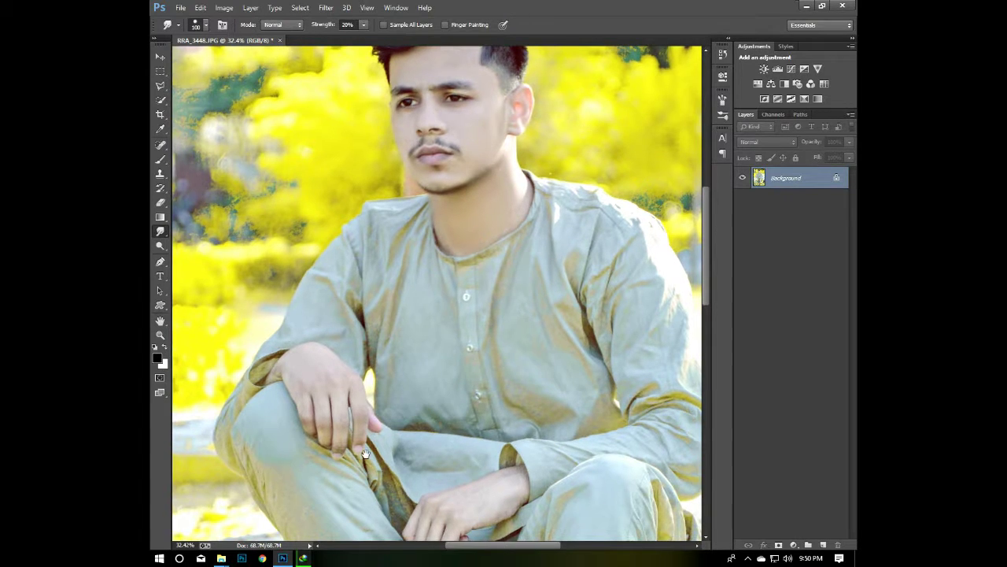
pyautogui.moveTo(269, 380); pyautogui.dragTo(247, 354)
pyautogui.scroll(-2, 466, 396)
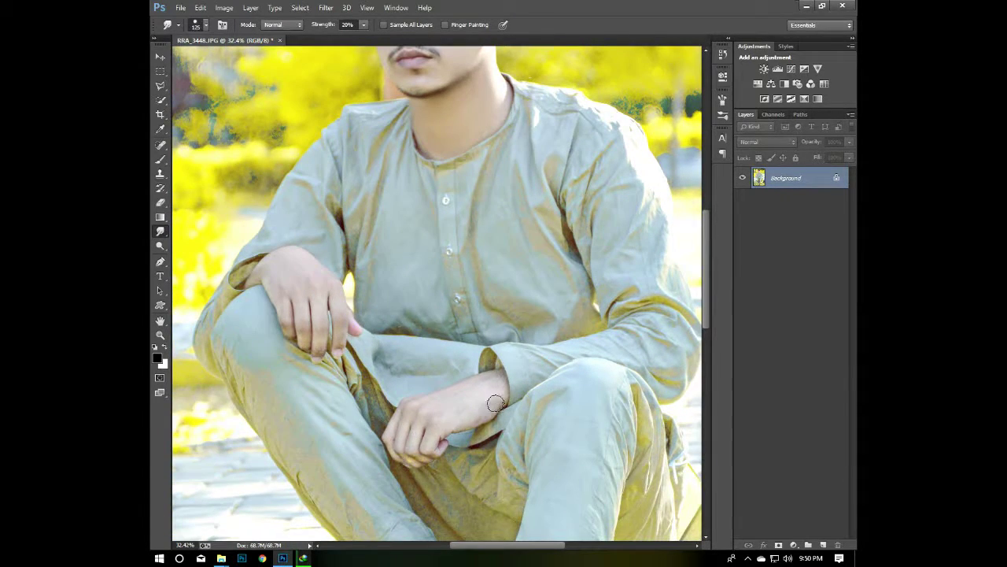
pyautogui.moveTo(491, 403)
pyautogui.mouseDown()
pyautogui.moveTo(504, 386)
pyautogui.moveTo(469, 388)
pyautogui.moveTo(422, 411)
pyautogui.moveTo(422, 459)
pyautogui.mouseUp()
# Smooth the ankle skin and hair from the shoe up to the trouser cuff
pyautogui.scroll(-3, 427, 459)
pyautogui.scroll(-3, 429, 459)
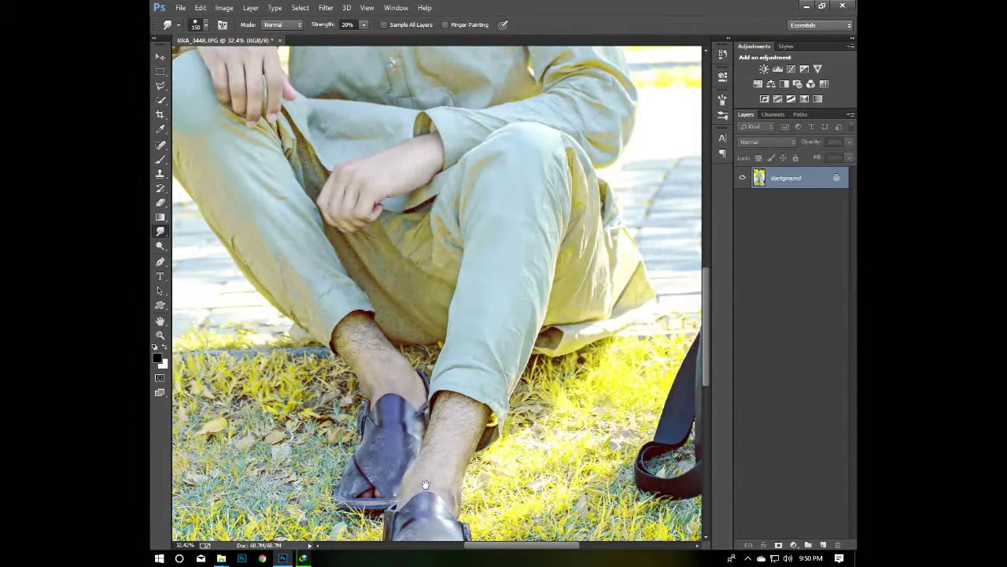
pyautogui.scroll(-2, 425, 484)
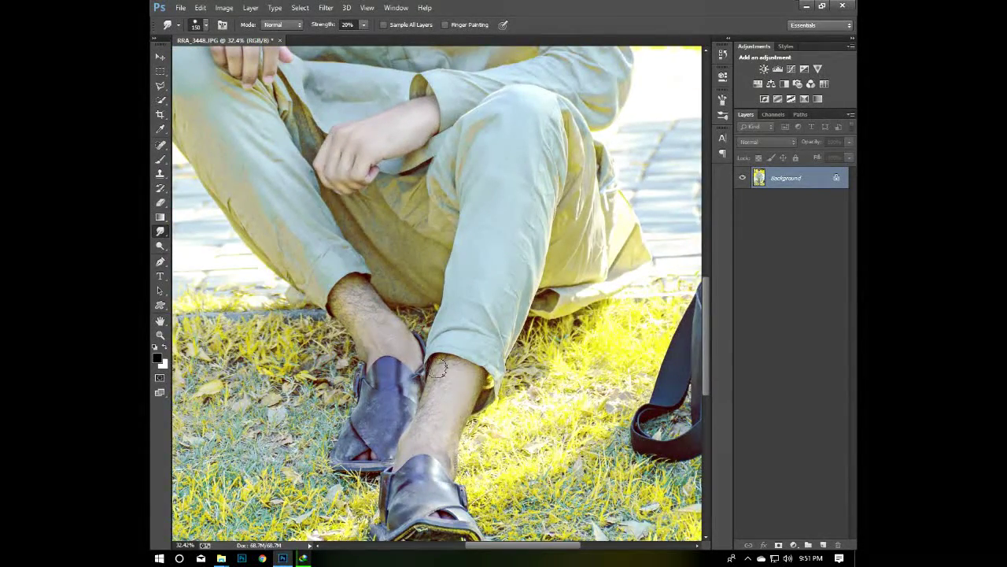
pyautogui.moveTo(438, 368); pyautogui.dragTo(461, 366)
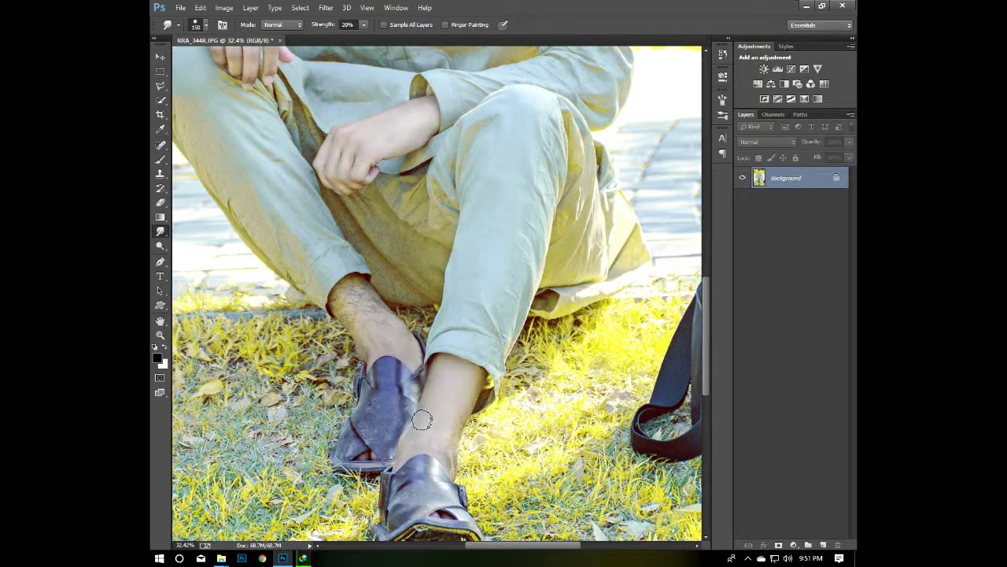
pyautogui.moveTo(422, 420)
pyautogui.mouseDown()
pyautogui.moveTo(405, 447)
pyautogui.moveTo(458, 366)
pyautogui.mouseUp()
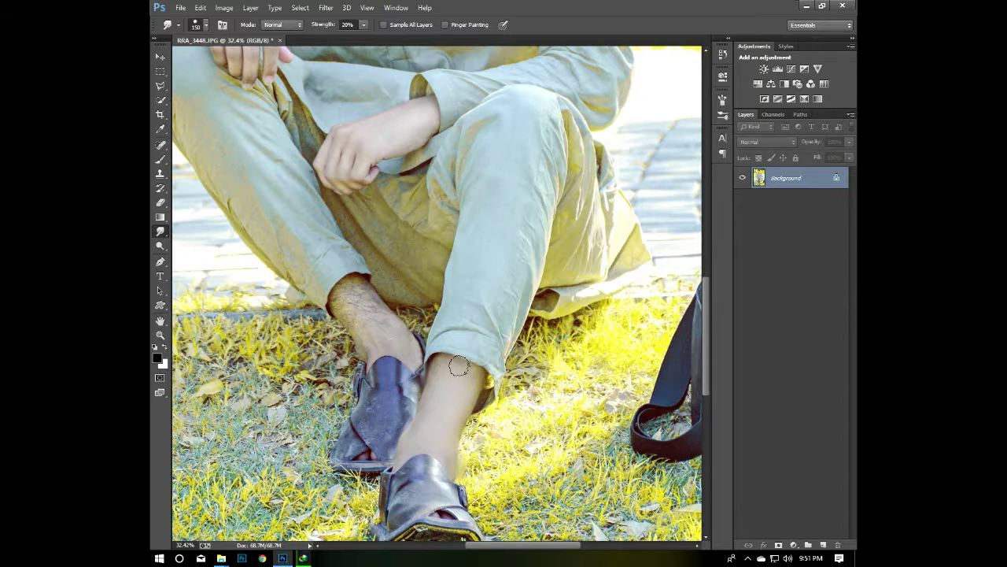
pyautogui.moveTo(410, 343)
pyautogui.mouseDown()
pyautogui.moveTo(349, 292)
pyautogui.moveTo(338, 308)
pyautogui.moveTo(364, 351)
pyautogui.moveTo(378, 317)
pyautogui.moveTo(411, 351)
pyautogui.mouseUp()
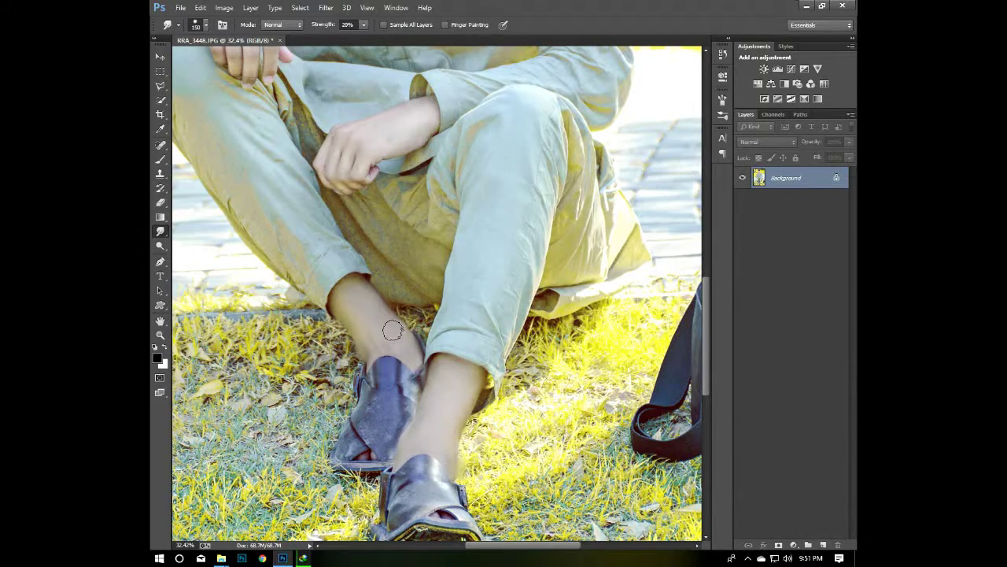
pyautogui.hotkey('ctrl', '-')
pyautogui.hotkey('ctrl', '-')
pyautogui.hotkey('ctrl', '-')
pyautogui.hotkey('ctrl', '0')
# Quick-select the man's hair with a 39 px brush and copy it to Layer 1
pyautogui.click(196, 25)
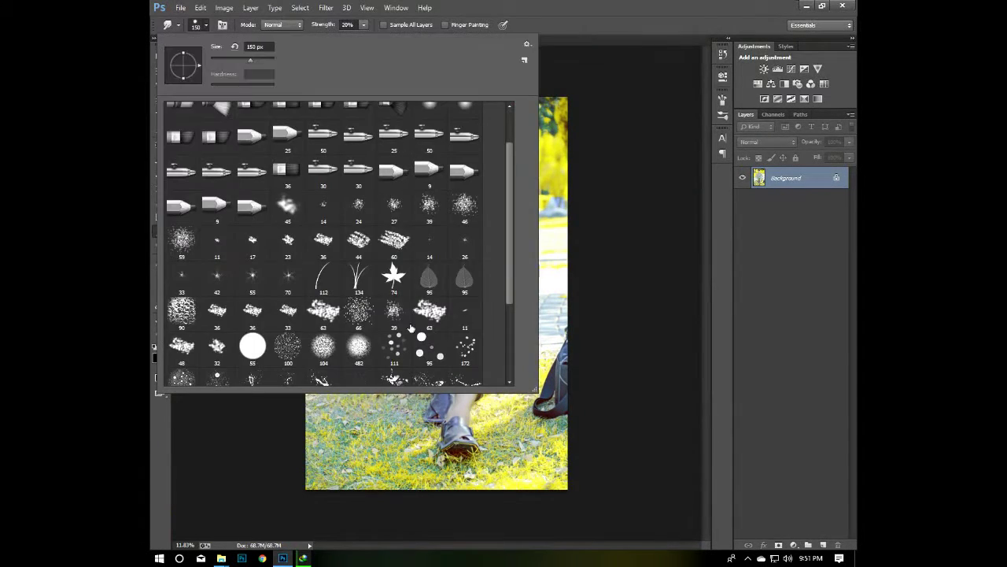
pyautogui.doubleClick(394, 315)
pyautogui.scroll(2, 443, 227)
pyautogui.scroll(1, 443, 228)
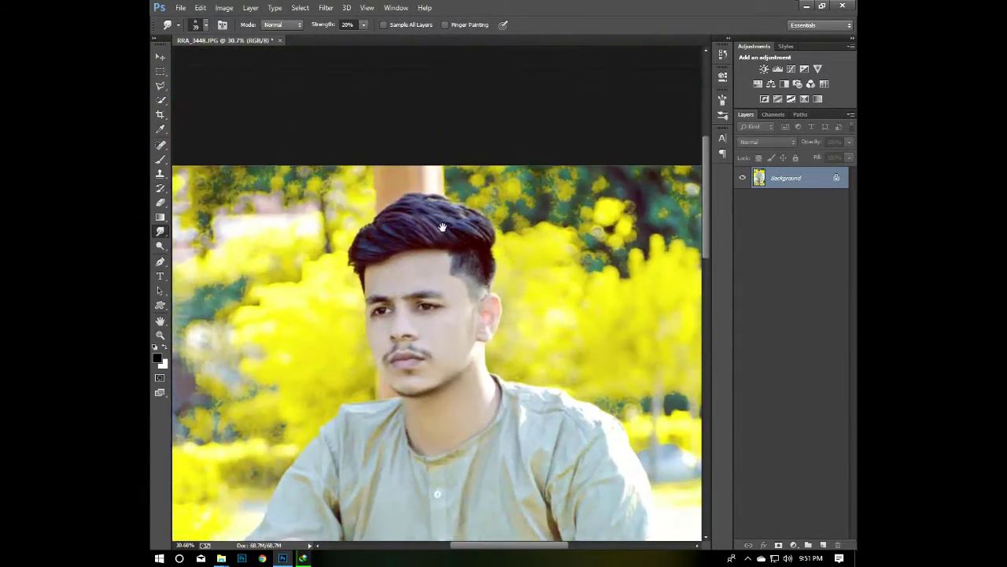
pyautogui.click(160, 99)
pyautogui.moveTo(370, 244)
pyautogui.mouseDown()
pyautogui.moveTo(429, 211)
pyautogui.moveTo(482, 239)
pyautogui.mouseUp()
pyautogui.moveTo(476, 278); pyautogui.dragTo(484, 301)
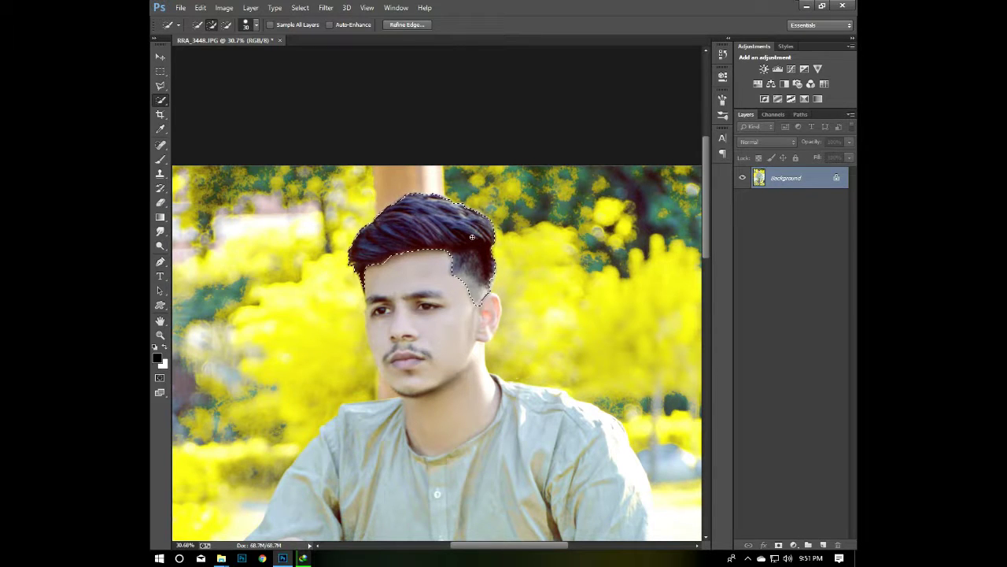
pyautogui.hotkey('ctrl', 'j')
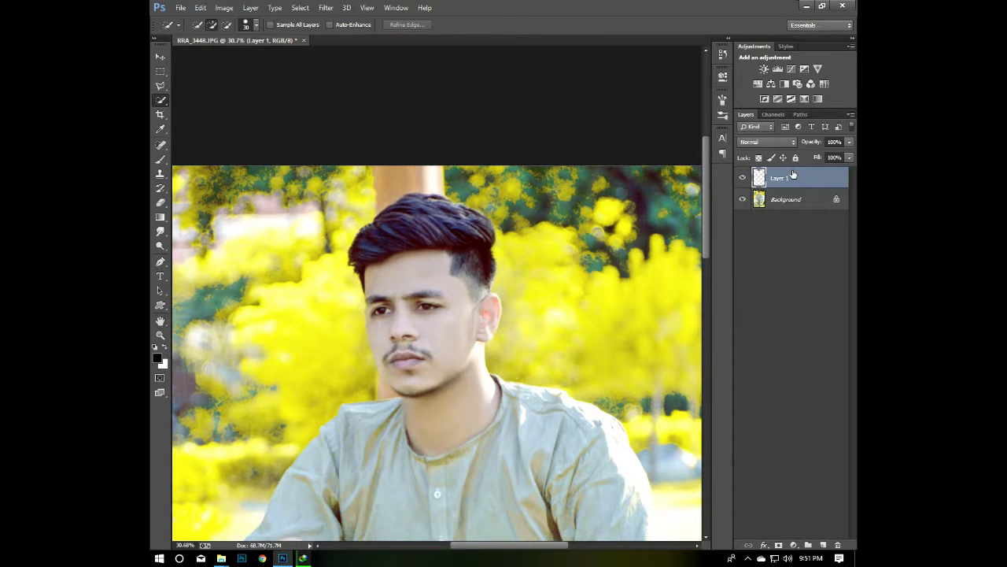
pyautogui.click(160, 231)
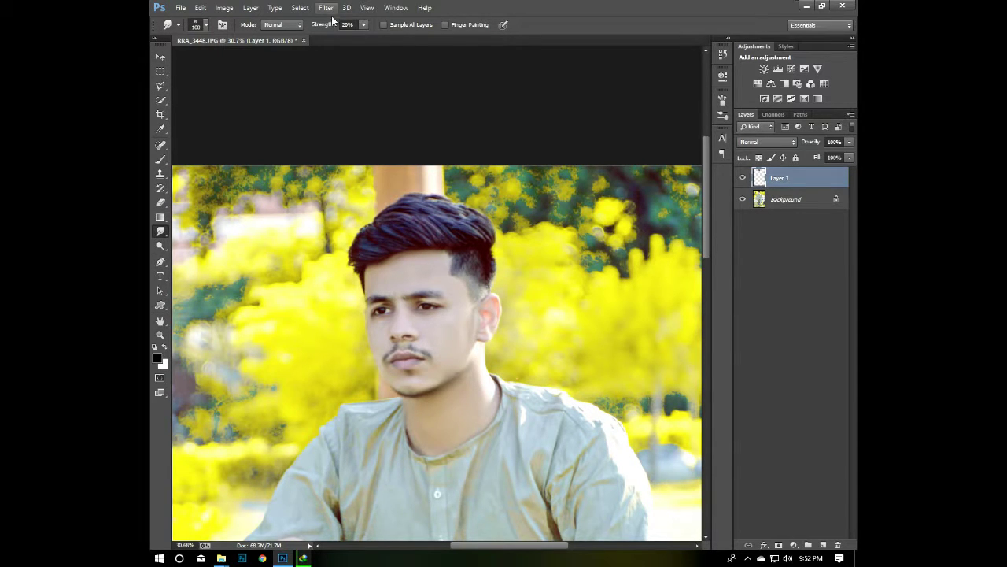
# At 49% strength and 125 px brush, smudge the hair's top edge upward
pyautogui.click(364, 26)
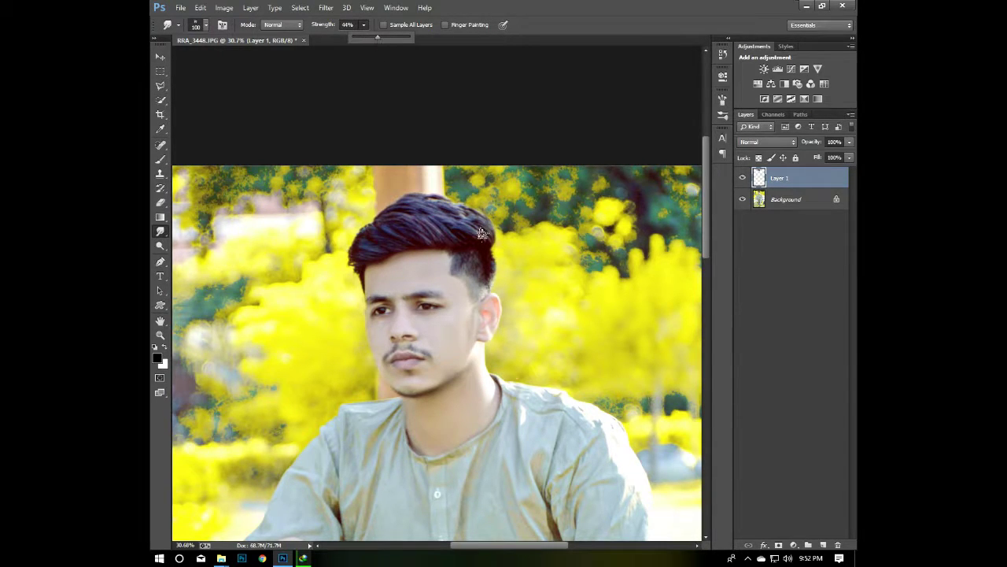
pyautogui.press(']')
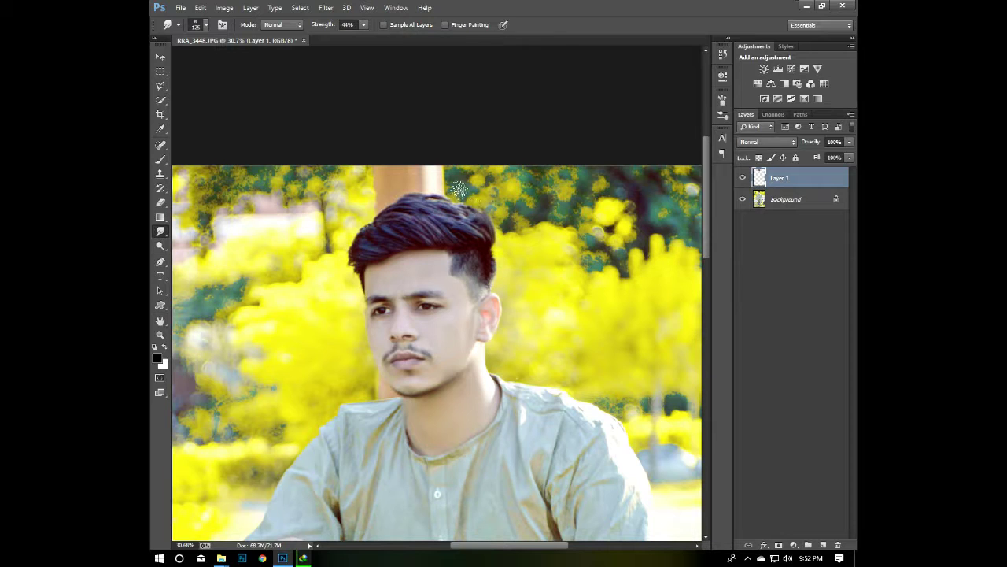
pyautogui.click(364, 25)
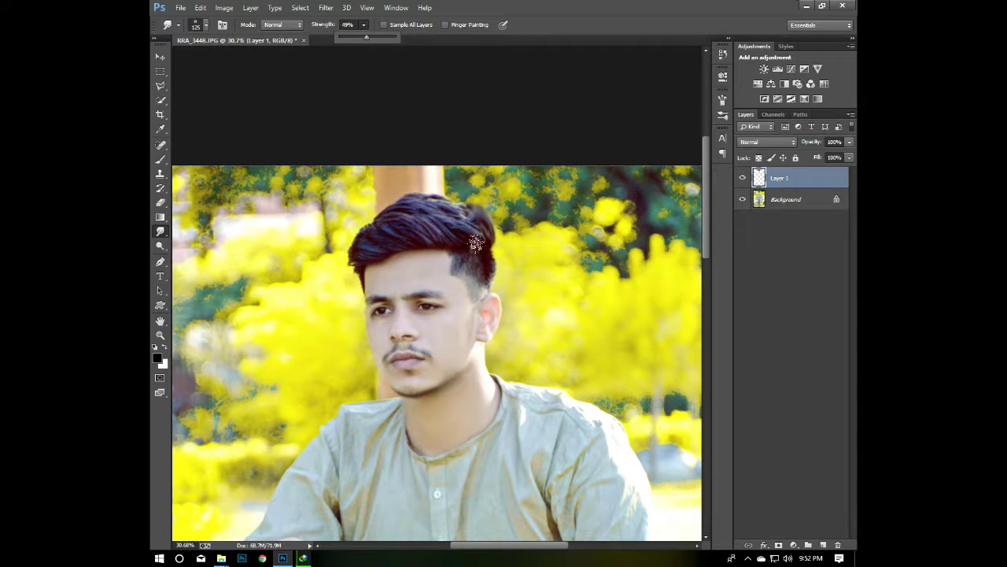
pyautogui.moveTo(476, 244); pyautogui.dragTo(471, 208)
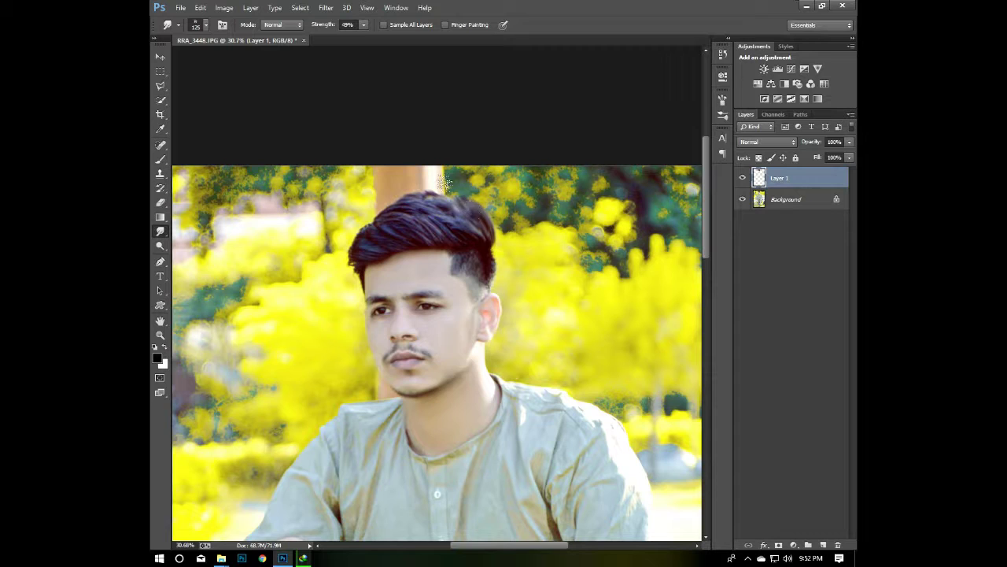
pyautogui.moveTo(460, 206)
pyautogui.mouseDown()
pyautogui.moveTo(463, 198)
pyautogui.moveTo(411, 186)
pyautogui.moveTo(406, 203)
pyautogui.mouseUp()
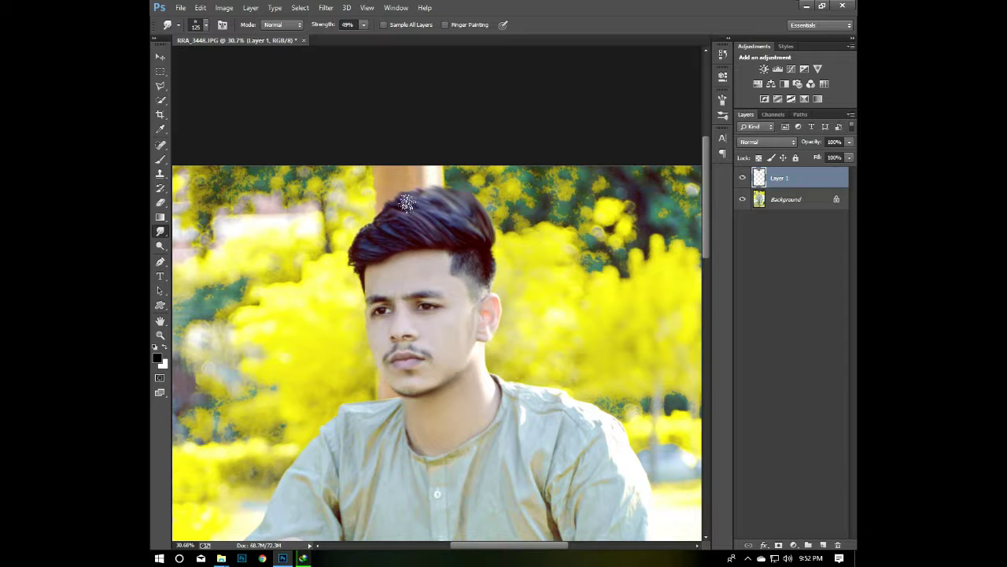
pyautogui.moveTo(460, 200); pyautogui.dragTo(442, 198)
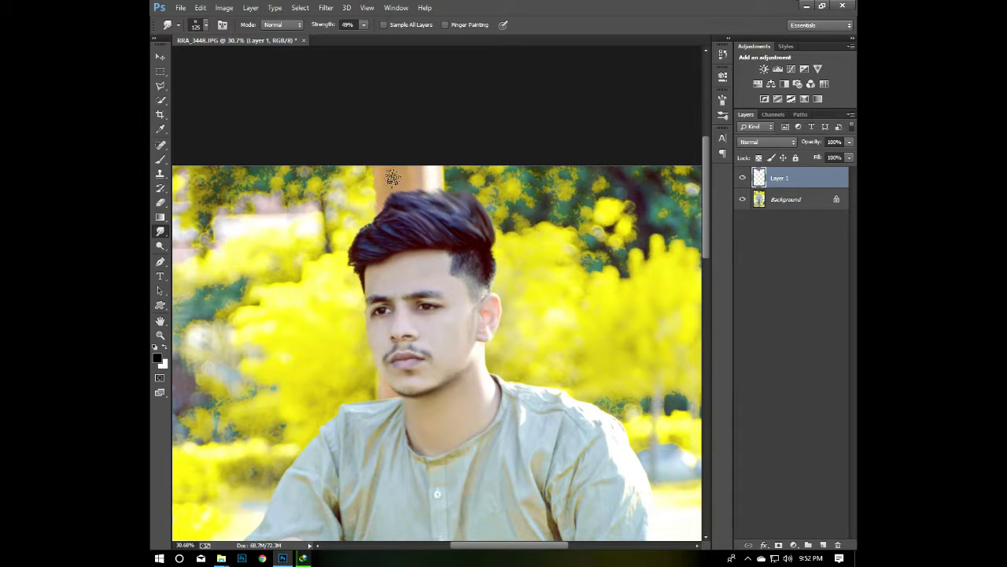
pyautogui.moveTo(392, 178); pyautogui.dragTo(399, 182)
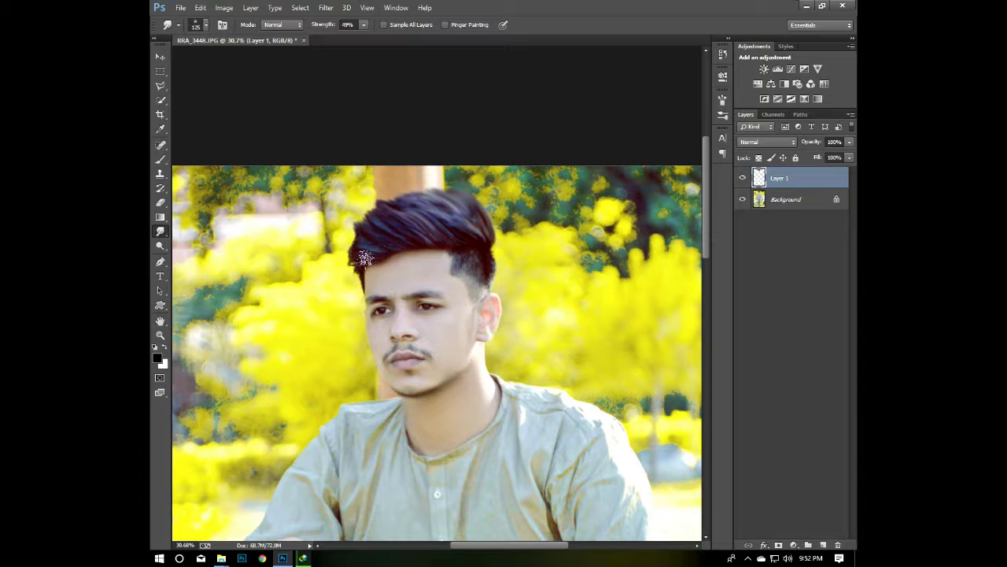
# Smudge the hair's left and upper-left edges outward for more volume
pyautogui.moveTo(365, 258); pyautogui.dragTo(374, 282)
pyautogui.moveTo(373, 211); pyautogui.dragTo(352, 233)
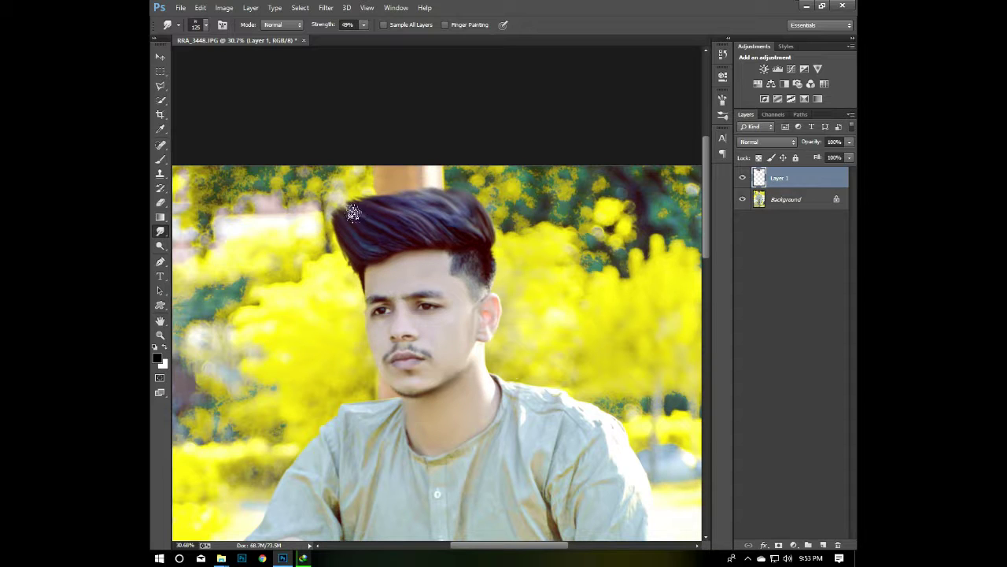
pyautogui.scroll(-3, 351, 210)
pyautogui.scroll(1, 401, 107)
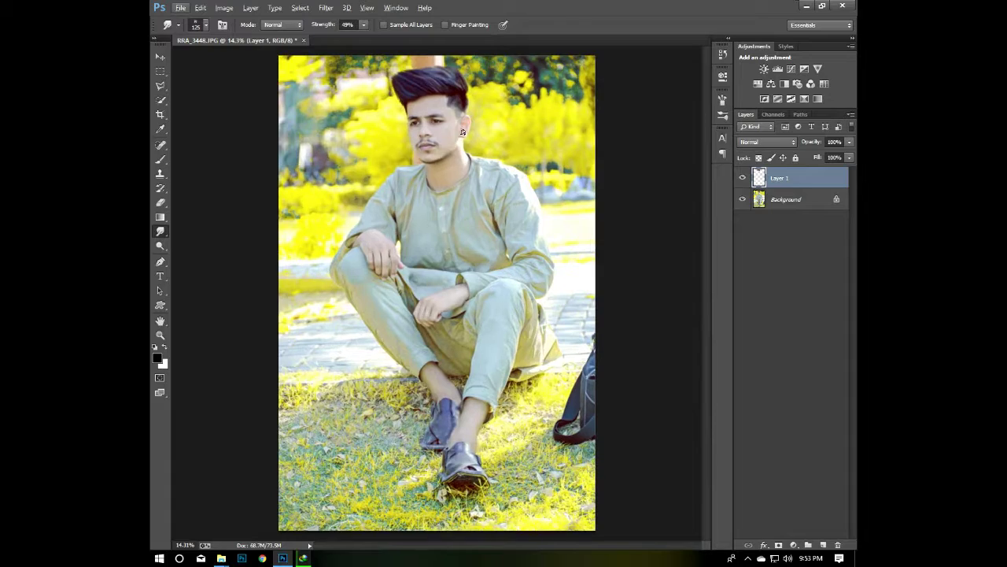
pyautogui.scroll(1, 401, 107)
pyautogui.scroll(2, 401, 106)
pyautogui.scroll(2, 401, 106)
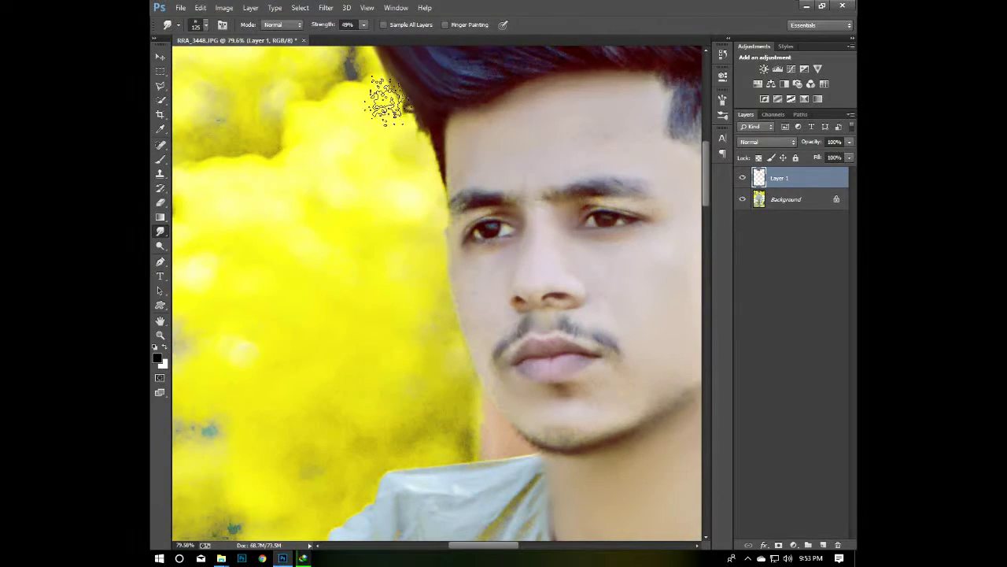
pyautogui.scroll(-3, 405, 113)
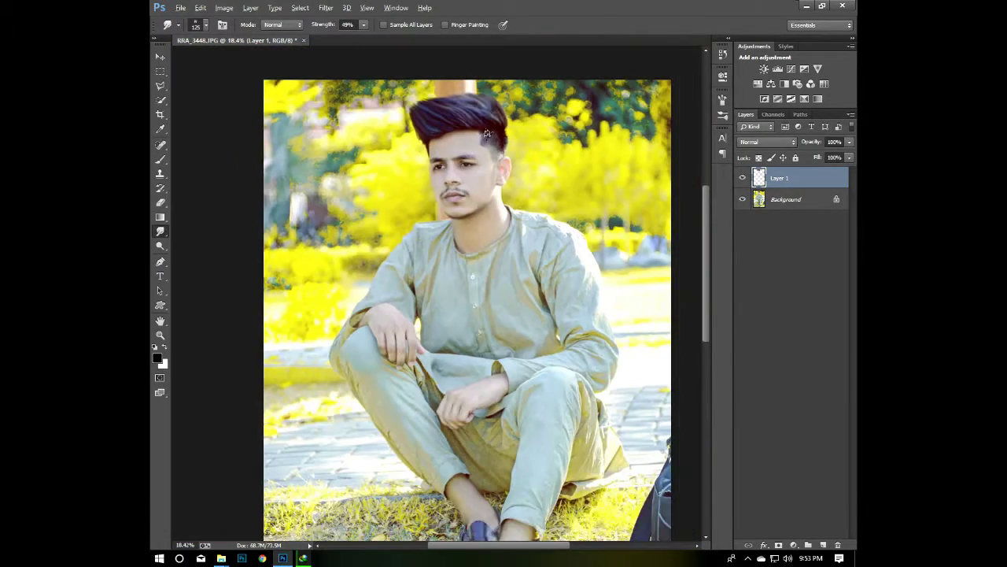
pyautogui.scroll(2, 501, 116)
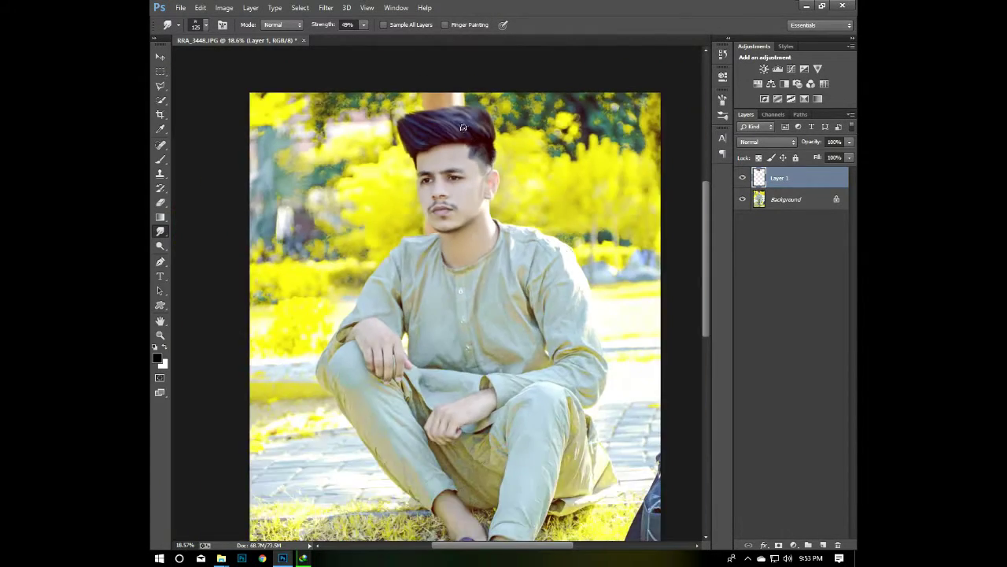
pyautogui.hotkey('ctrl', '0')
# Merge the smudged layer into the background and add a new empty layer for soft-brush painting
pyautogui.rightClick(778, 176)
pyautogui.click(692, 399)
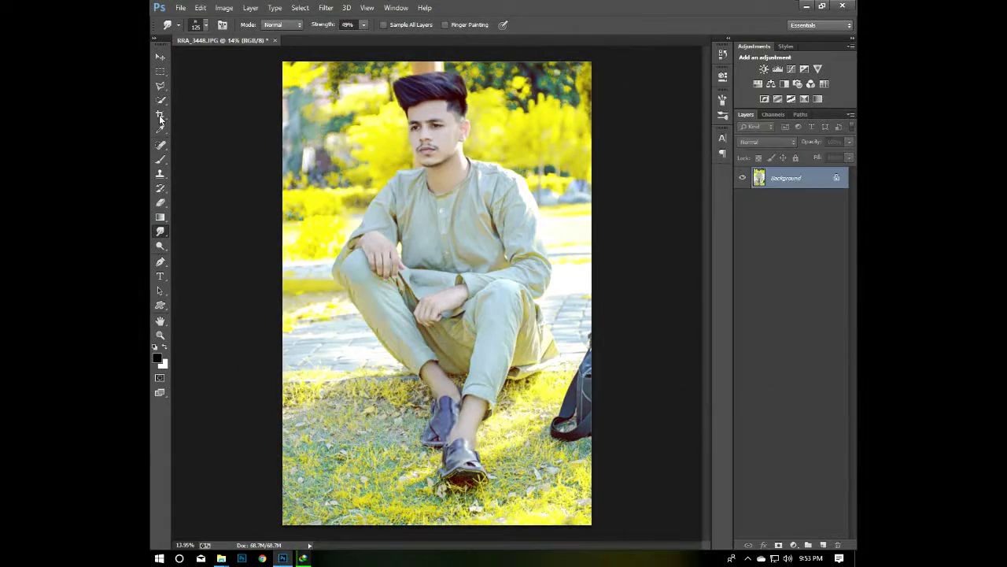
pyautogui.click(159, 158)
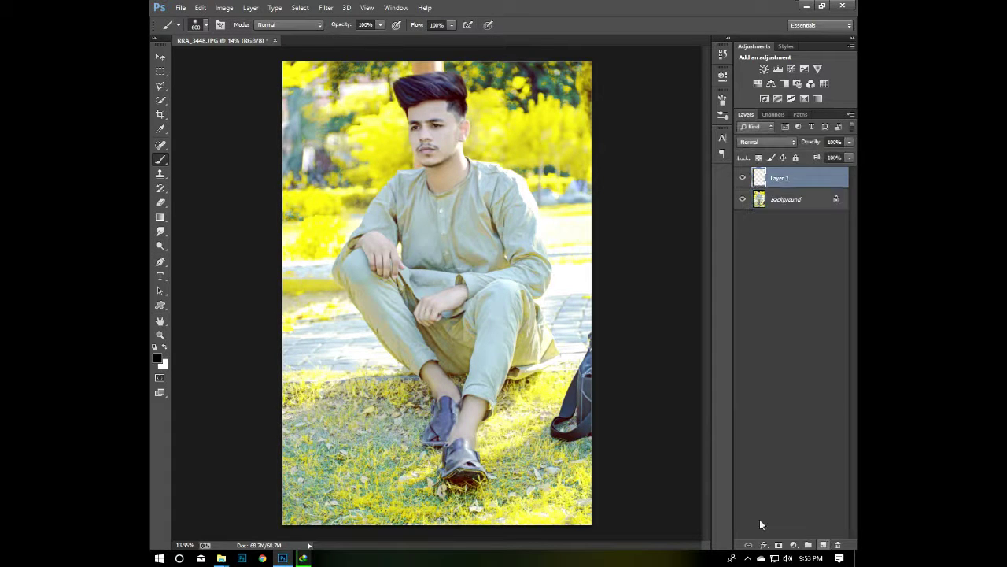
pyautogui.click(823, 545)
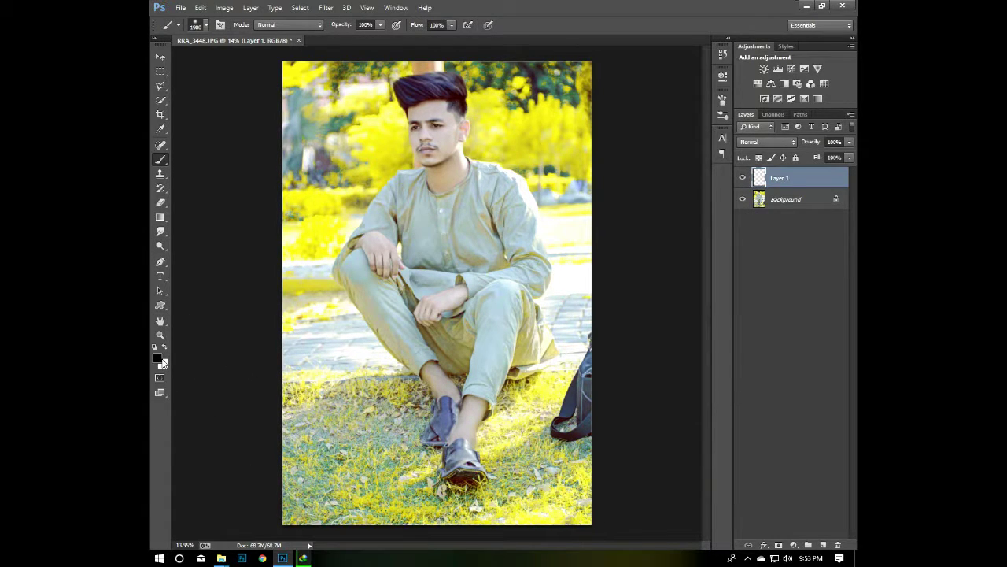
# Paint bright yellow over the upper-right background on the new layer
pyautogui.click(157, 359)
pyautogui.click(650, 262)
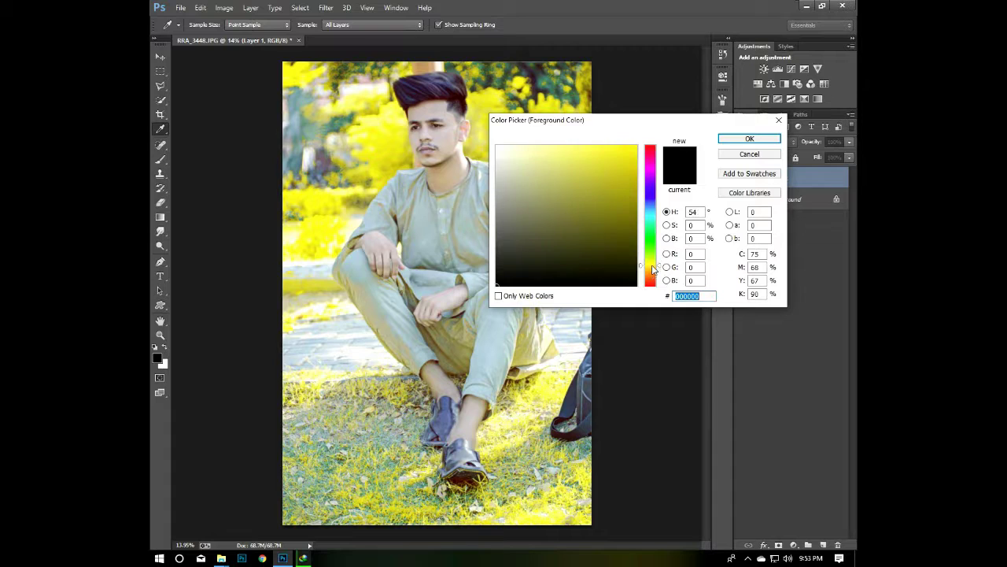
pyautogui.click(637, 147)
pyautogui.click(749, 138)
pyautogui.moveTo(562, 225); pyautogui.dragTo(819, 140)
# Set the yellow layer to Screen and enlarge the glow to about 248%, moved left
pyautogui.click(767, 142)
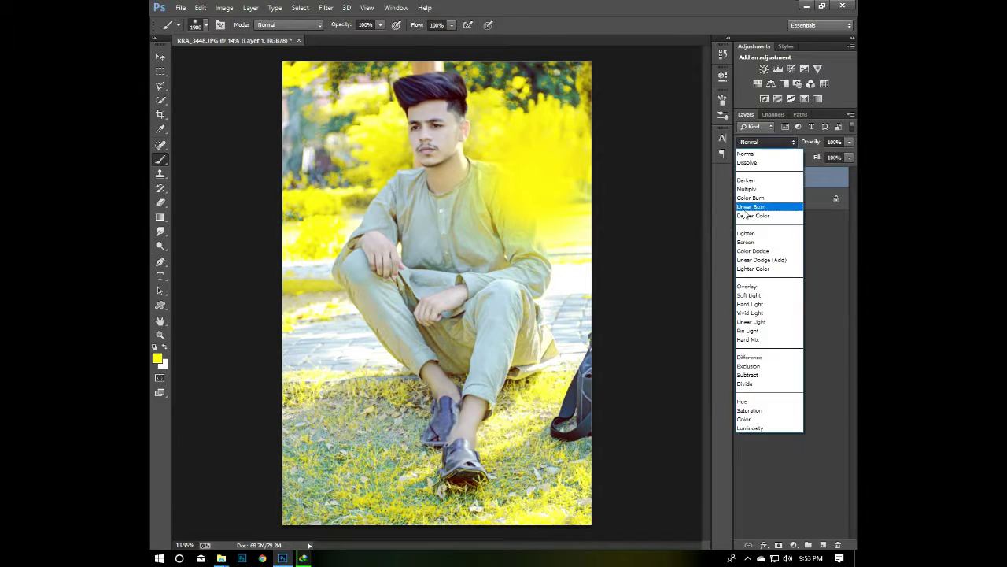
pyautogui.click(763, 252)
pyautogui.hotkey('ctrl', 't')
pyautogui.moveTo(542, 165); pyautogui.dragTo(328, 92)
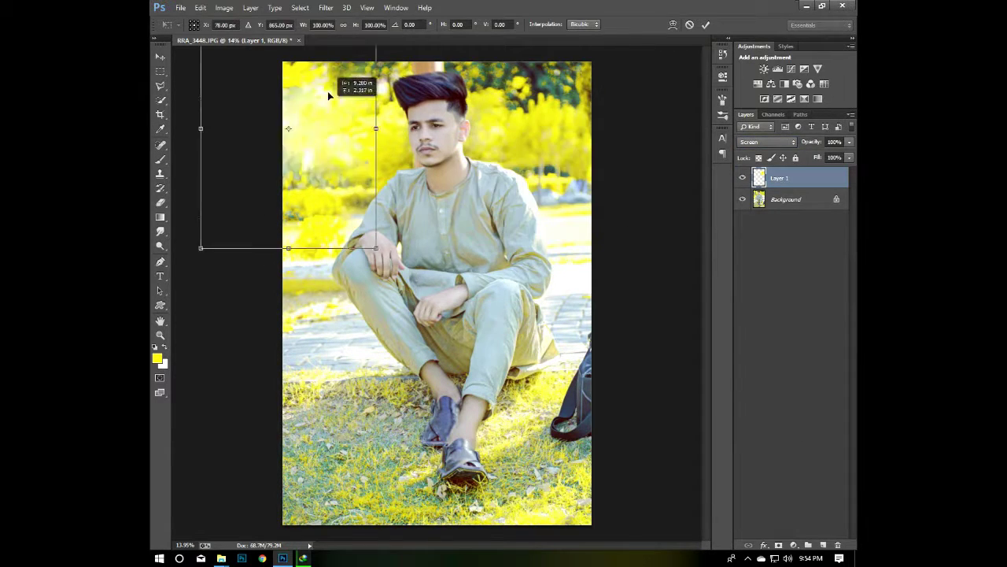
pyautogui.moveTo(367, 209)
pyautogui.mouseDown()
pyautogui.moveTo(598, 179)
pyautogui.moveTo(631, 112)
pyautogui.mouseUp()
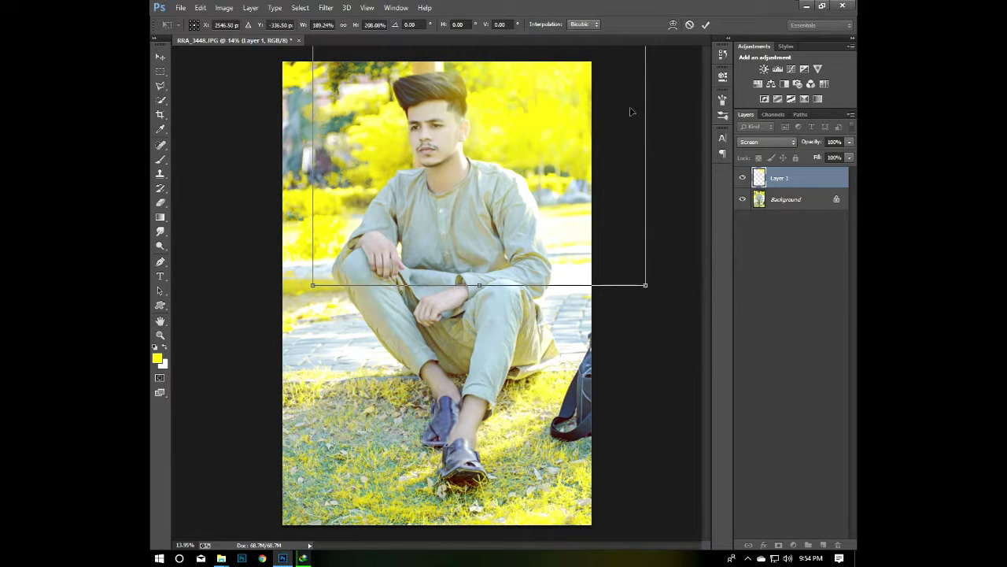
pyautogui.click(706, 25)
# Lower the yellow glow layer to 87% opacity and reposition it further left
pyautogui.scroll(-1, 448, 185)
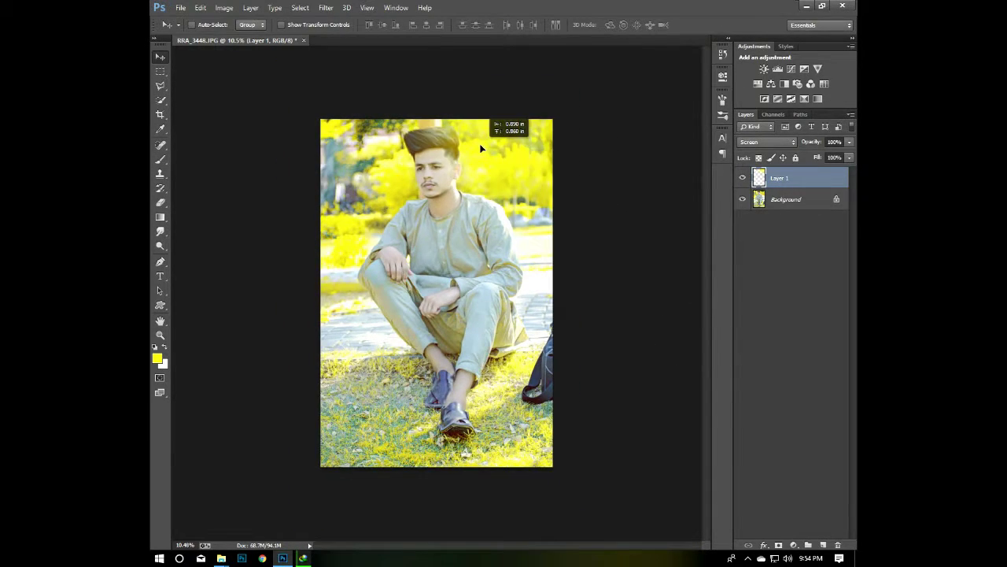
pyautogui.moveTo(482, 148); pyautogui.dragTo(480, 186)
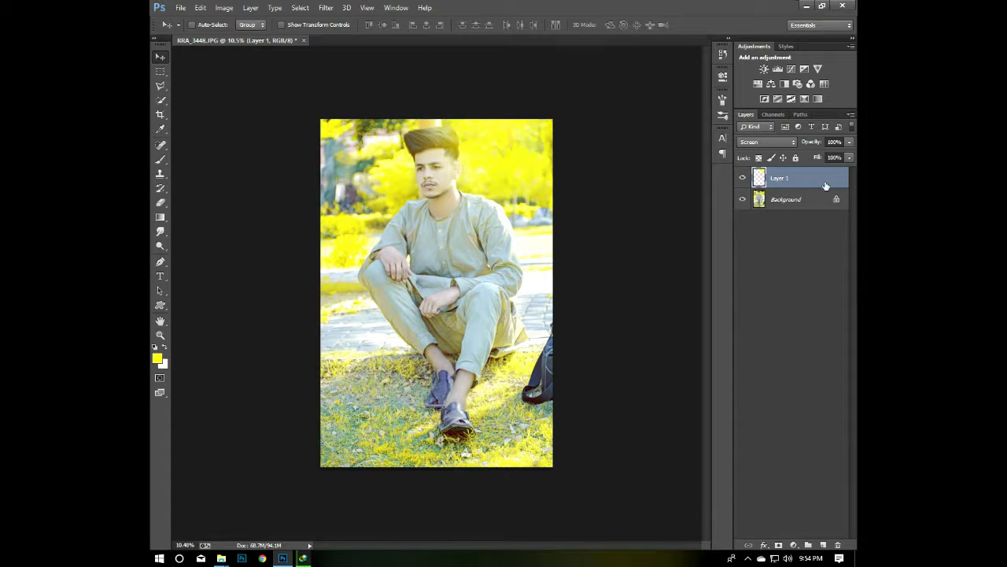
pyautogui.moveTo(832, 154); pyautogui.dragTo(842, 154)
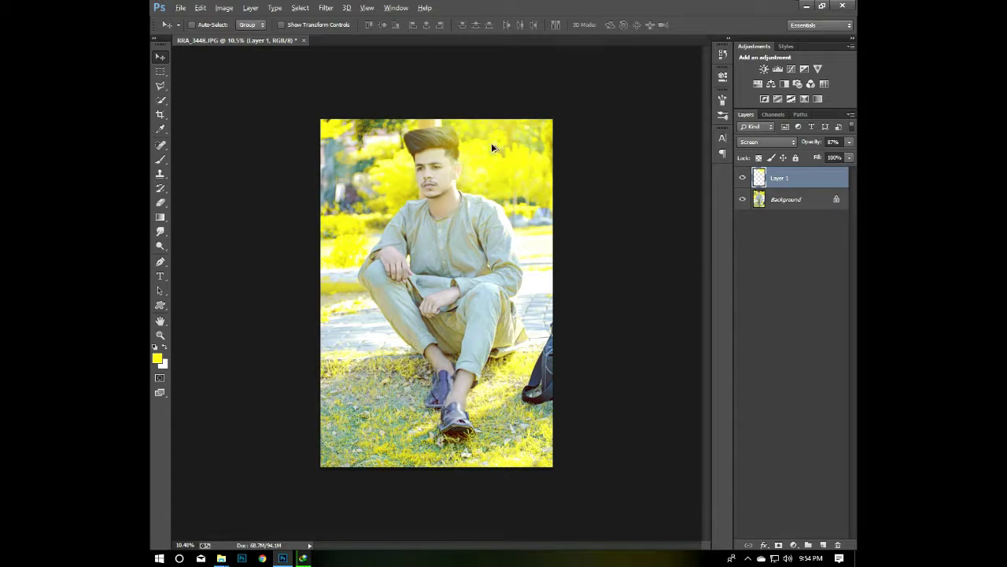
pyautogui.moveTo(491, 143)
pyautogui.mouseDown()
pyautogui.moveTo(322, 147)
pyautogui.moveTo(425, 118)
pyautogui.moveTo(399, 126)
pyautogui.moveTo(408, 99)
pyautogui.moveTo(440, 118)
pyautogui.mouseUp()
pyautogui.scroll(4, 502, 172)
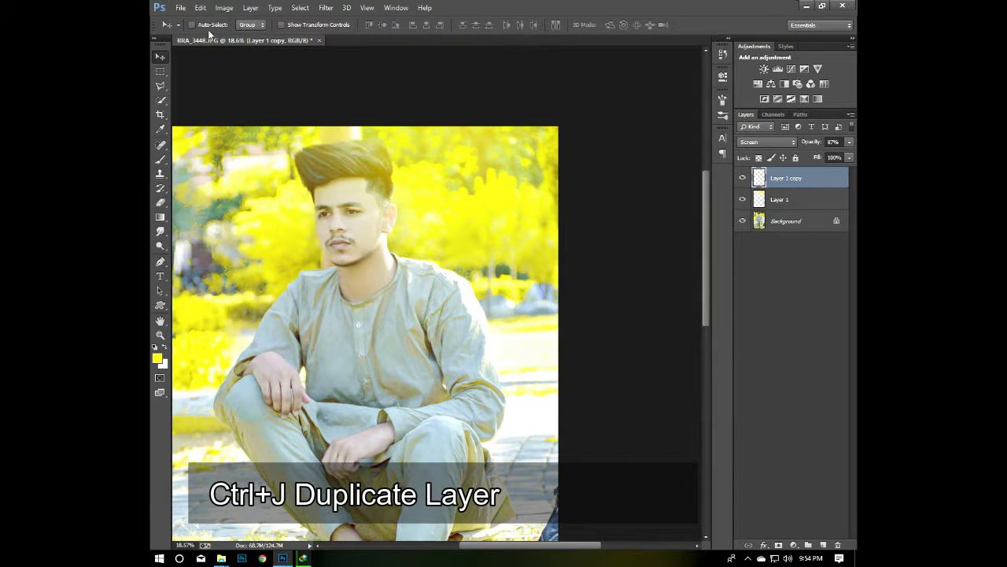
# Place the Numan Editz logo from PS Stock > Photography Logo into the photo
pyautogui.click(180, 7)
pyautogui.click(213, 188)
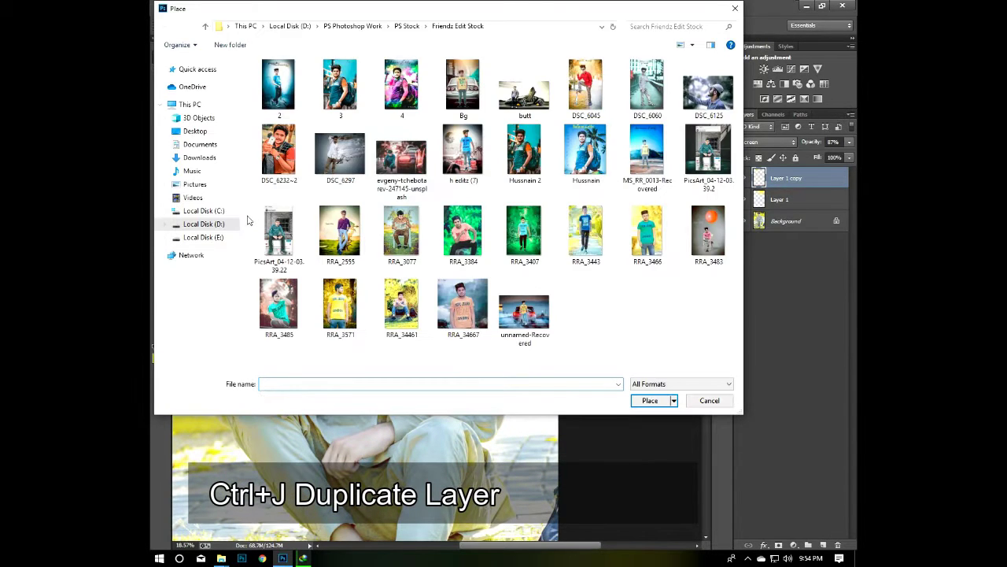
pyautogui.click(413, 26)
pyautogui.doubleClick(584, 93)
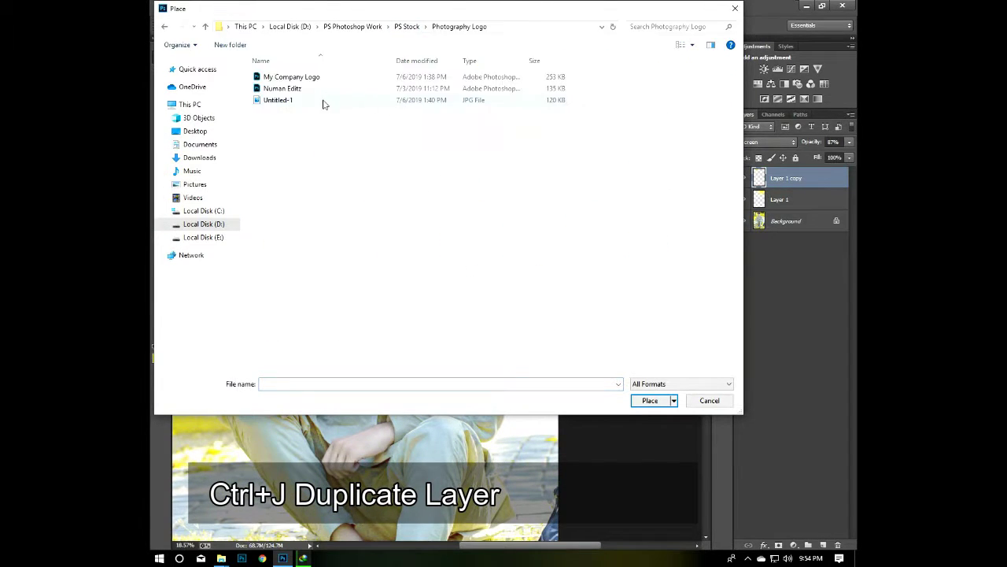
pyautogui.doubleClick(321, 100)
# Scale the Numan Editz logo down and position it in the upper right corner
pyautogui.moveTo(592, 429); pyautogui.dragTo(495, 354)
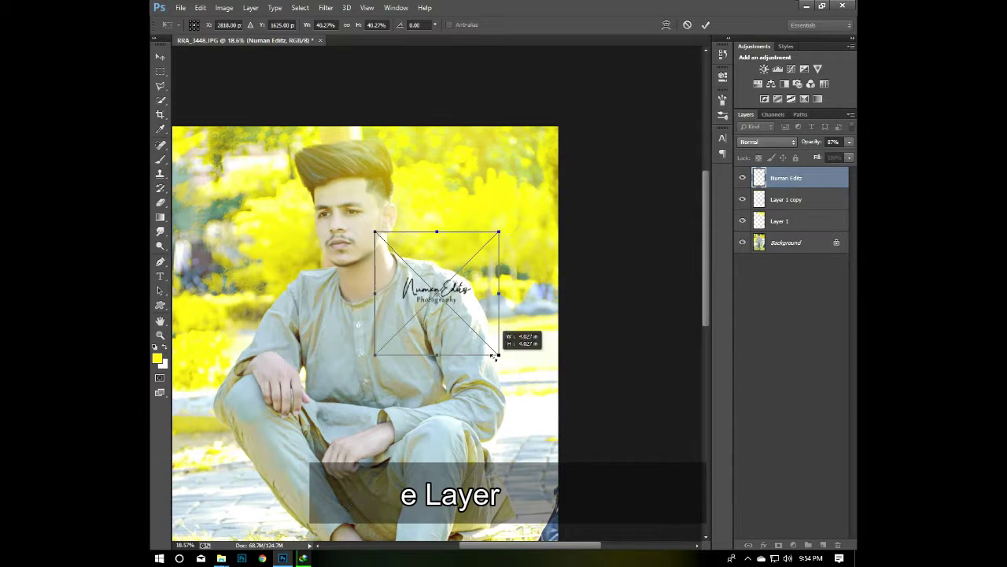
pyautogui.moveTo(485, 294)
pyautogui.mouseDown()
pyautogui.moveTo(504, 190)
pyautogui.moveTo(516, 195)
pyautogui.mouseUp()
pyautogui.moveTo(535, 252)
pyautogui.mouseDown()
pyautogui.moveTo(558, 277)
pyautogui.moveTo(528, 213)
pyautogui.mouseUp()
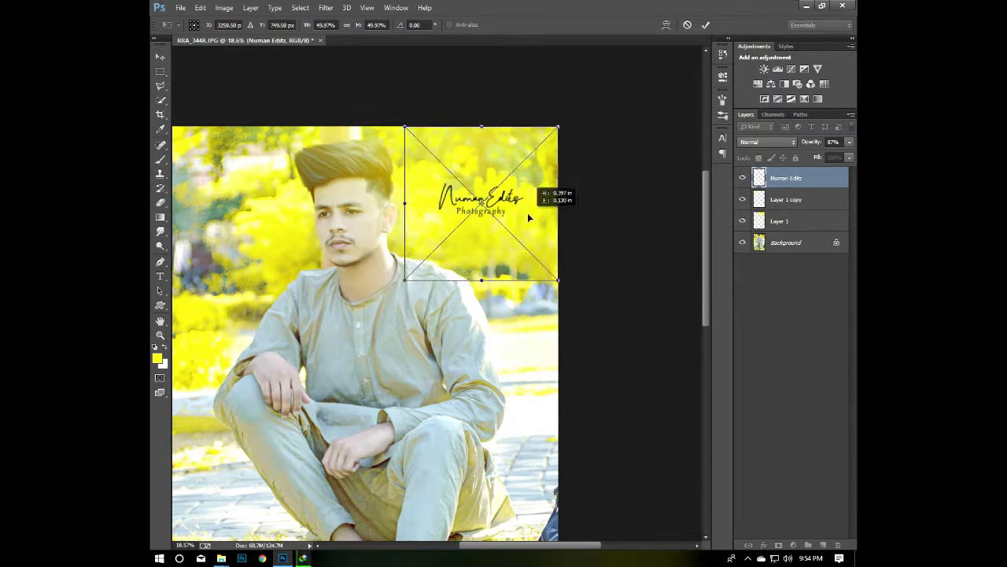
pyautogui.click(706, 24)
pyautogui.hotkey('ctrl', '0')
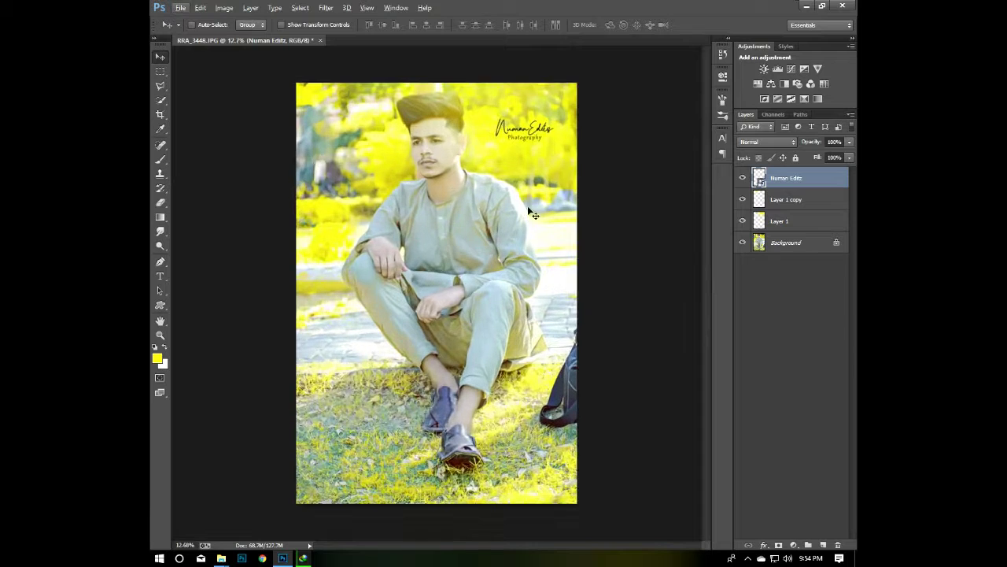
pyautogui.hotkey('ctrl', 't')
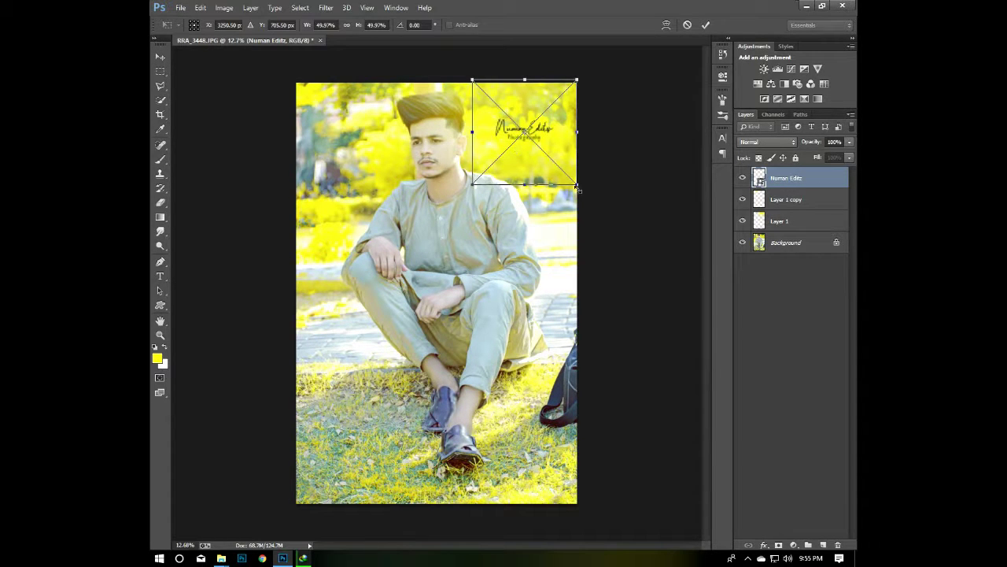
pyautogui.moveTo(578, 189); pyautogui.dragTo(570, 176)
pyautogui.click(706, 24)
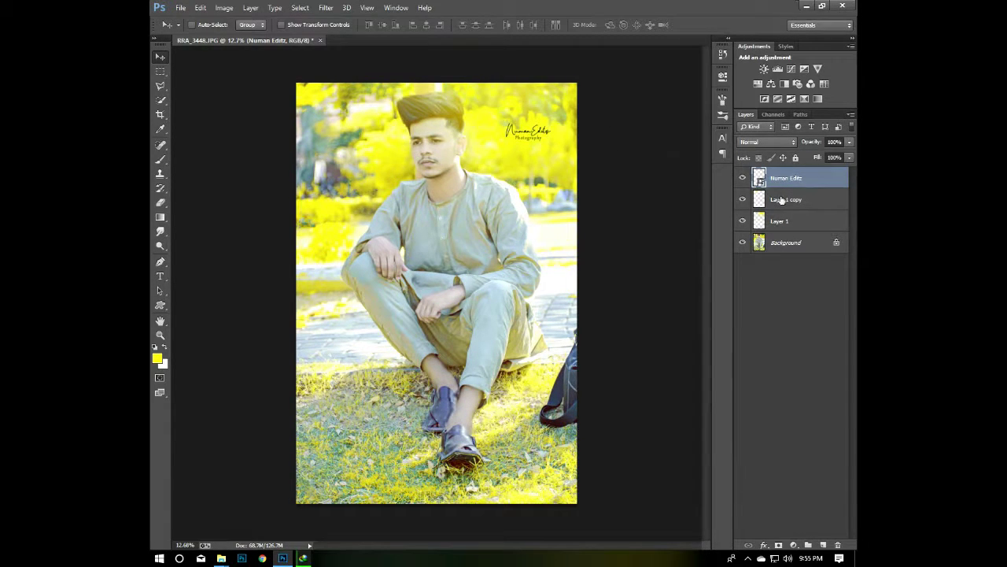
# Flatten all layers into a single Background image
pyautogui.rightClick(787, 245)
pyautogui.click(745, 335)
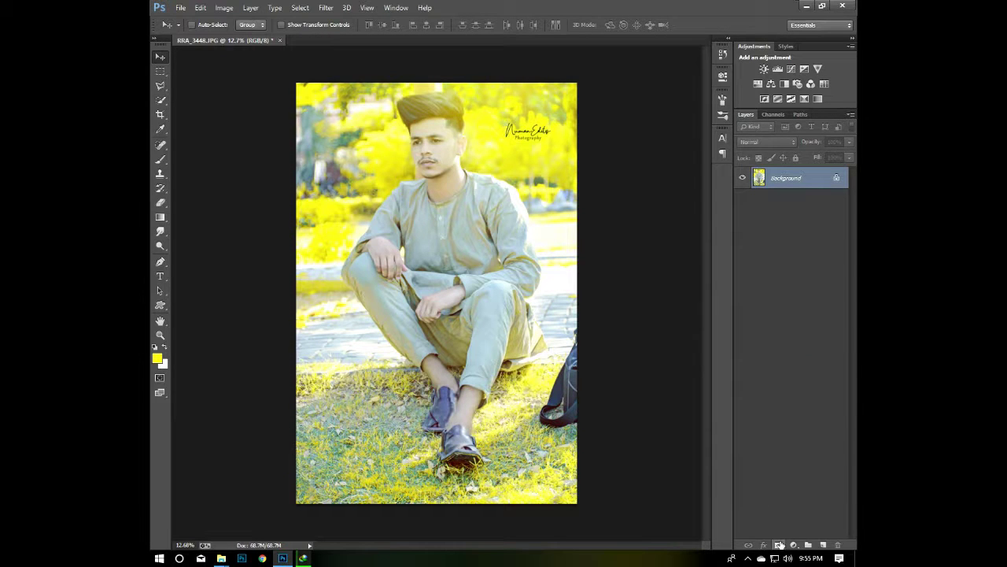
pyautogui.click(748, 558)
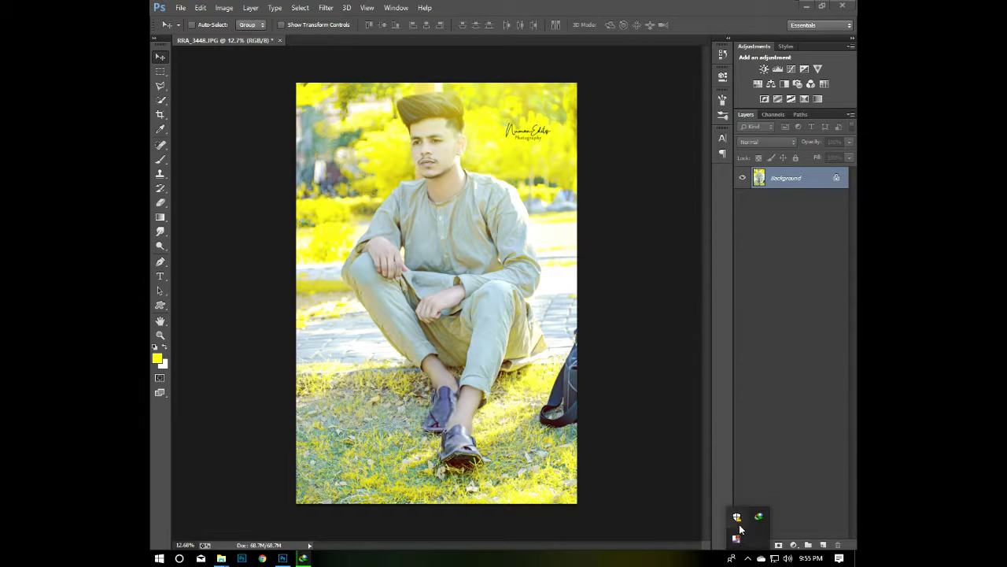
pyautogui.rightClick(735, 539)
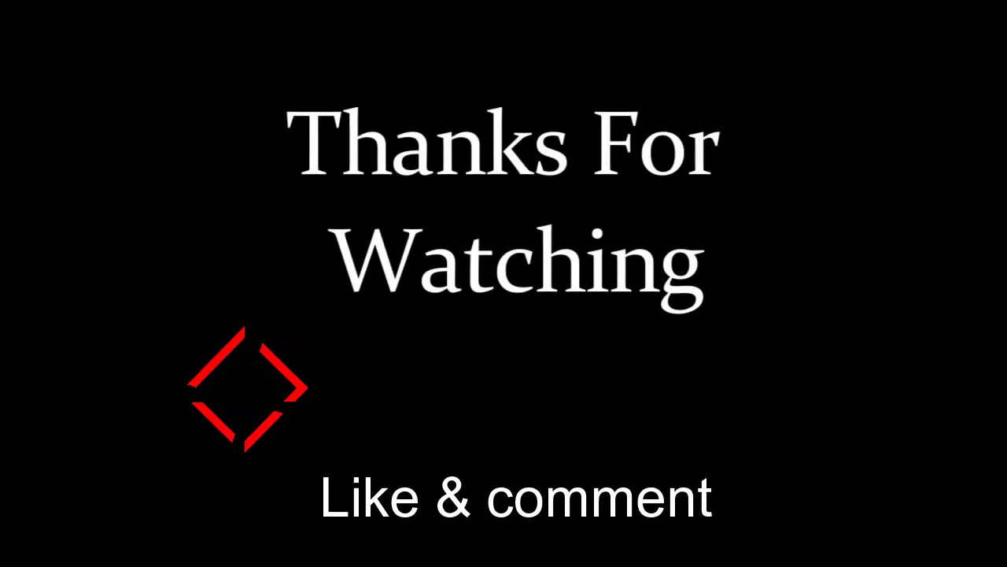